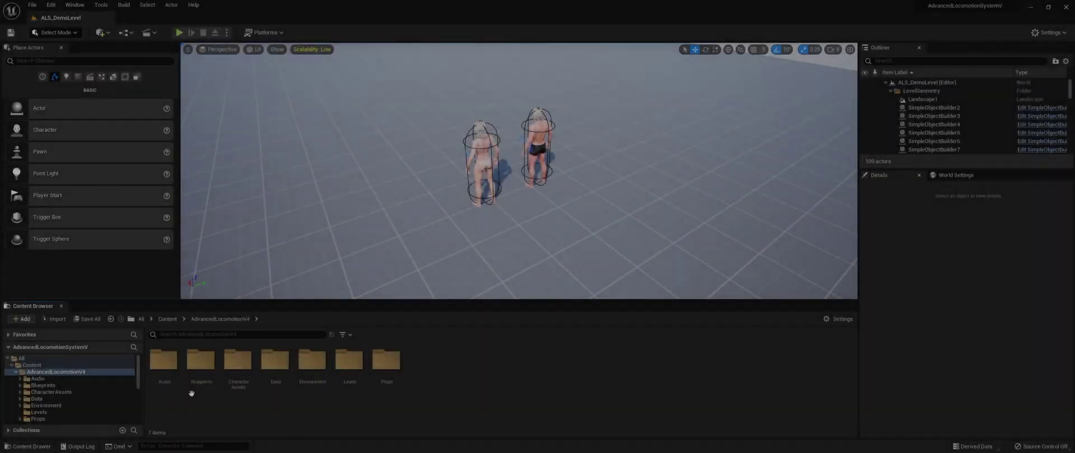
Select the Blueprints folder inside AdvancedLocomotionV4 in the Content Browser.
{"action": "left_click", "coordinate": [197, 365]}
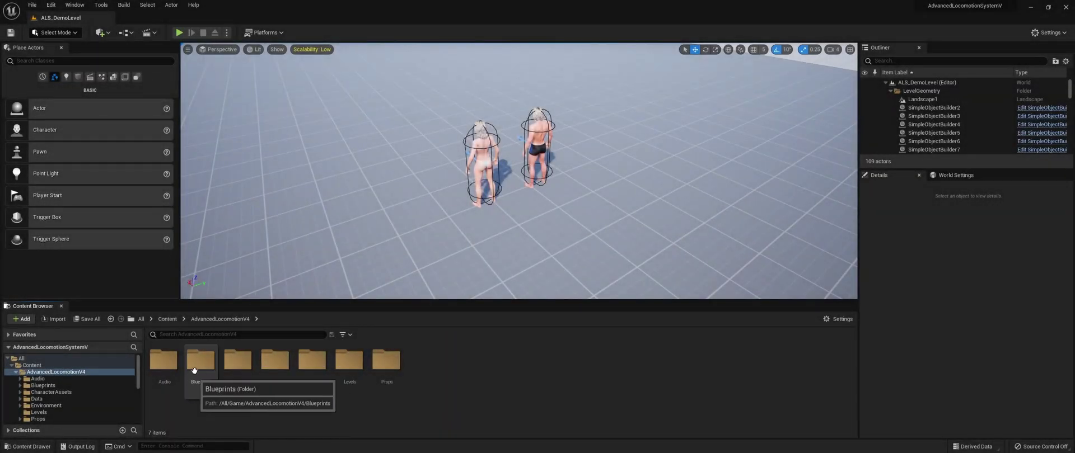
Open Blueprints > CharacterLogic and duplicate ALS_AnimMan_CharacterBP.
{"action": "double_click", "coordinate": [197, 367]}
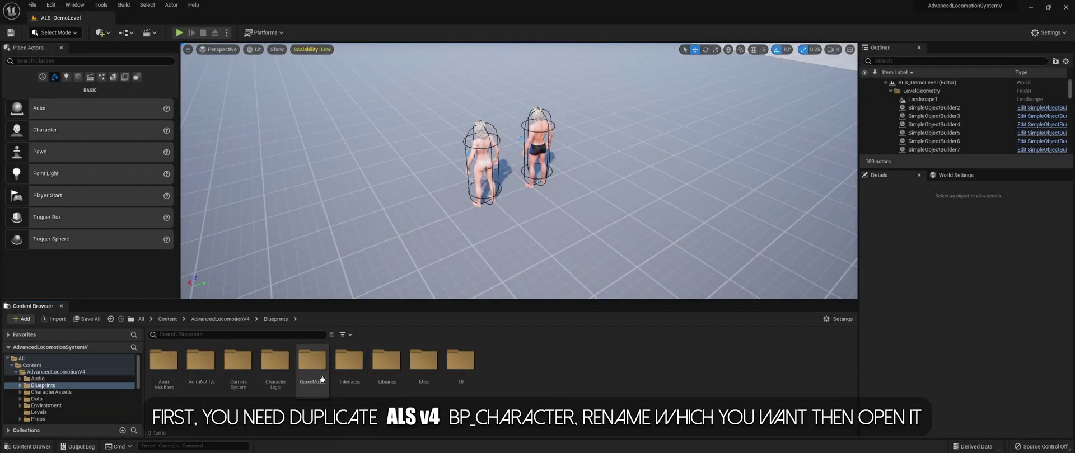
{"action": "left_click", "coordinate": [275, 361]}
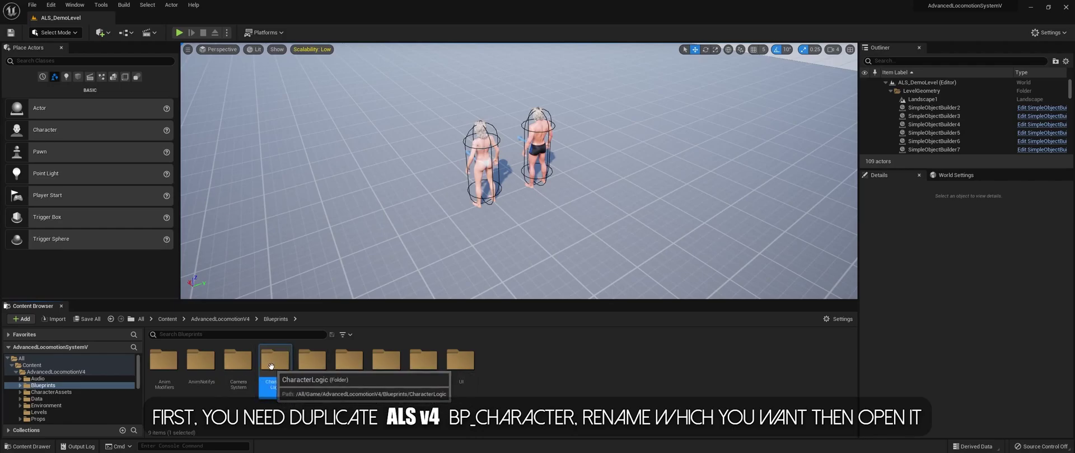
{"action": "double_click", "coordinate": [275, 361]}
{"action": "right_click", "coordinate": [203, 364]}
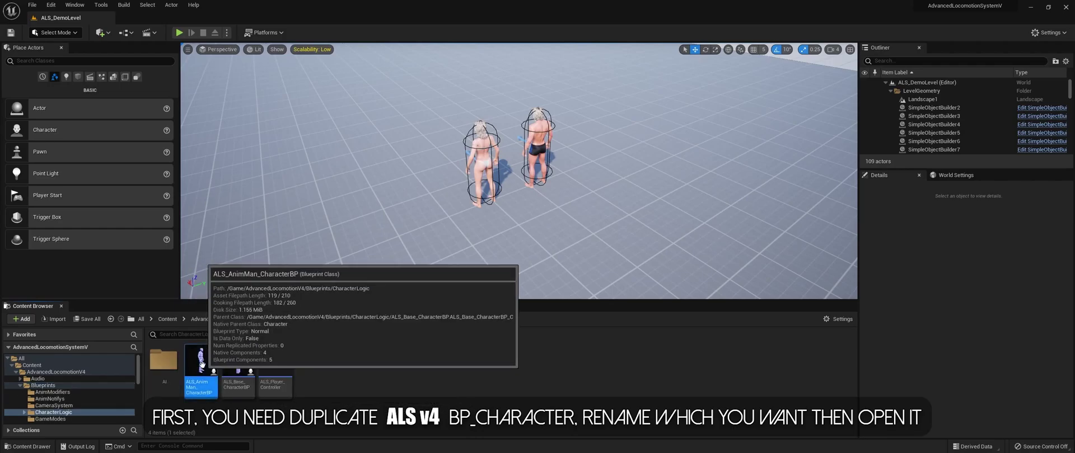
{"action": "left_click", "coordinate": [246, 213]}
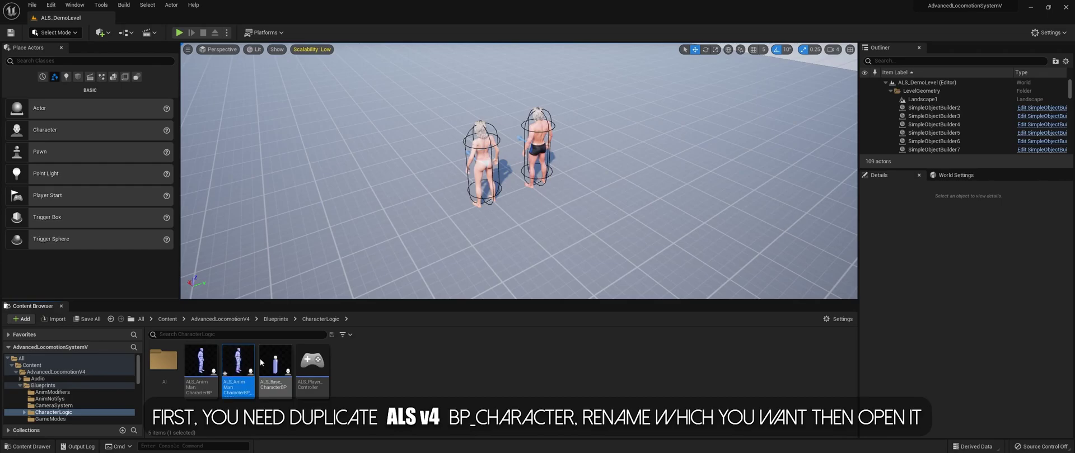
In ALS_AnimMan_CharacterBP_G2Character's Viewport, untick Visible on Mesh (CharacterMesh0) and compile.
{"action": "double_click", "coordinate": [221, 372]}
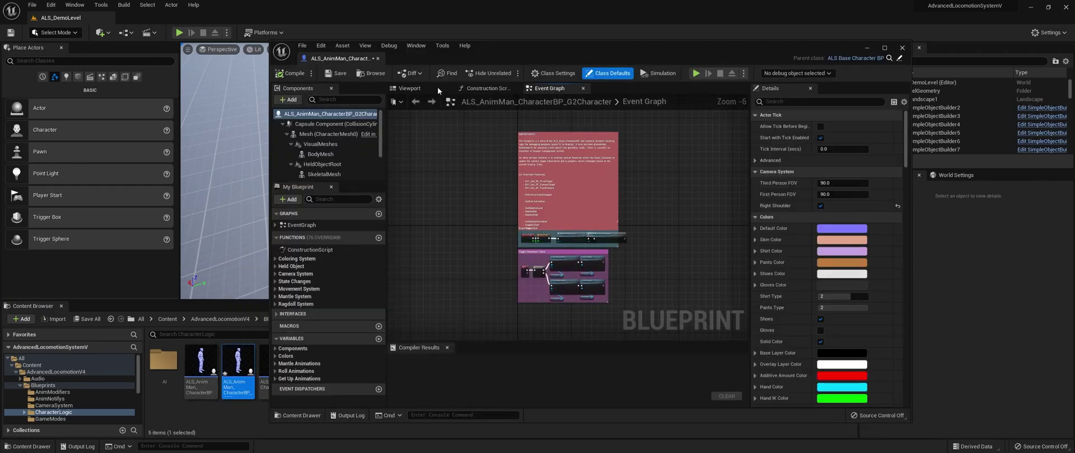
{"action": "left_click", "coordinate": [886, 49]}
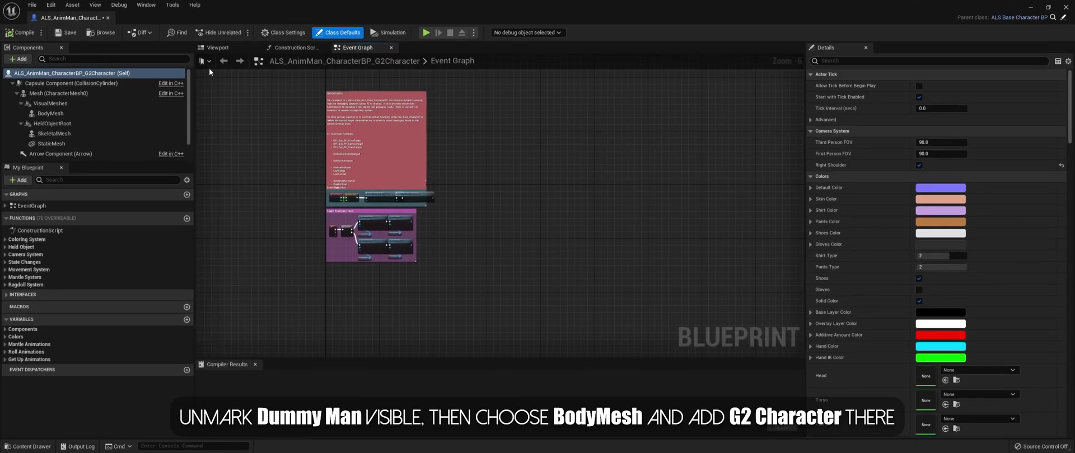
{"action": "left_click", "coordinate": [212, 47]}
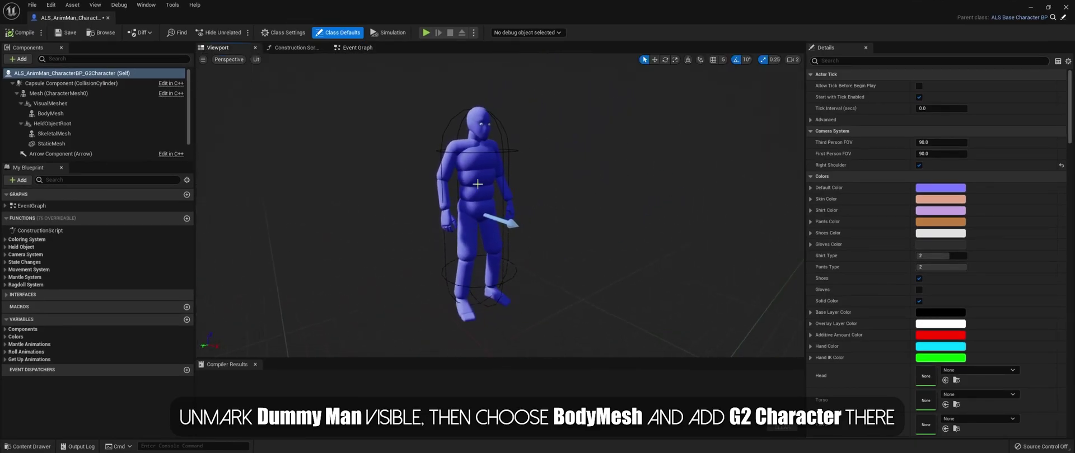
{"action": "left_click", "coordinate": [478, 184]}
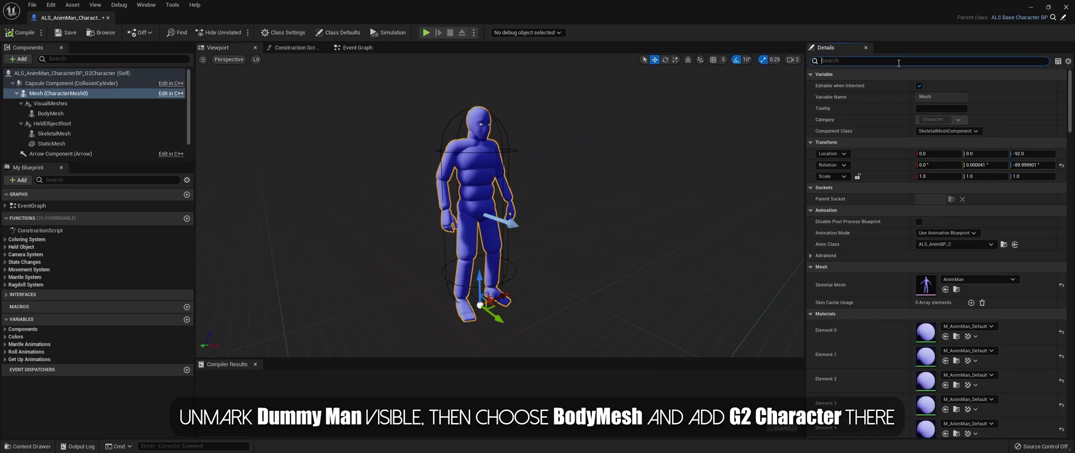
{"action": "type", "text": "visi"}
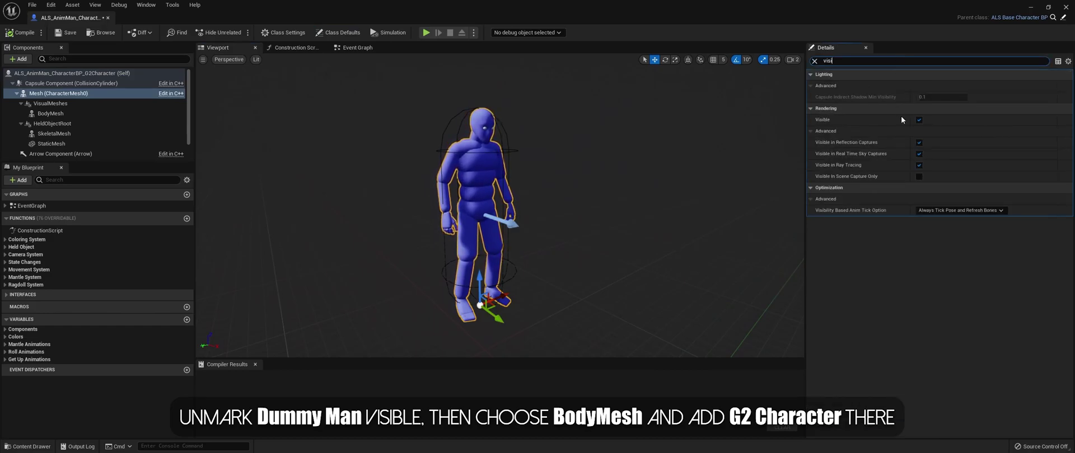
{"action": "left_click", "coordinate": [918, 119]}
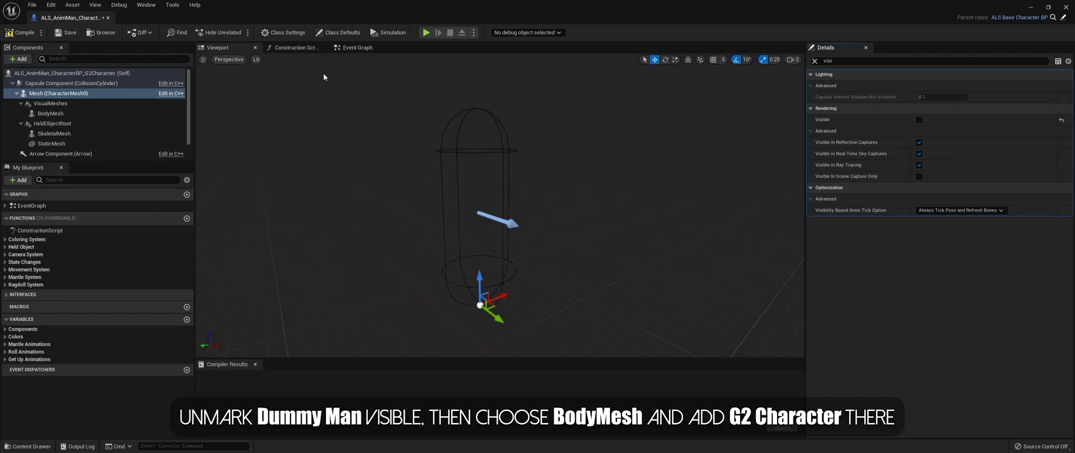
{"action": "left_click", "coordinate": [37, 35]}
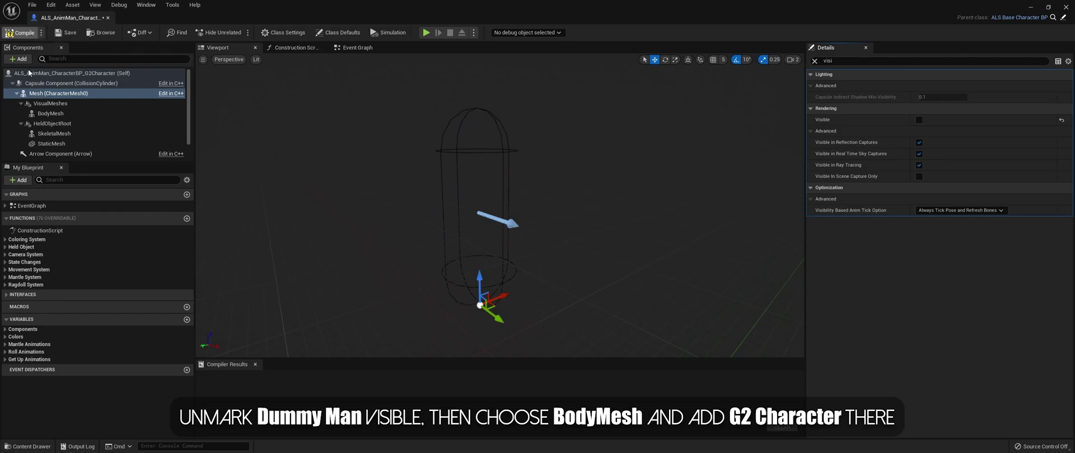
{"action": "left_click", "coordinate": [49, 113]}
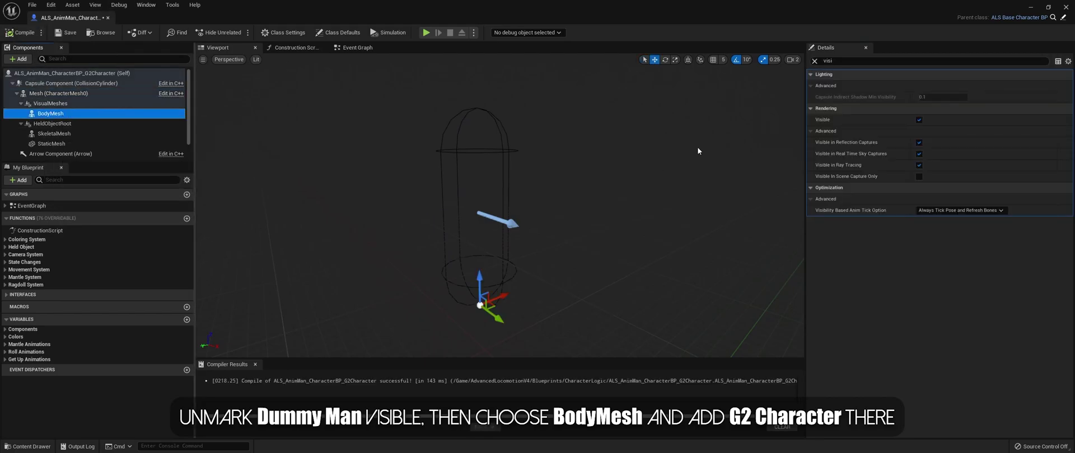
Clear the Details search and set BodyMesh's Skeletal Mesh to SK_FemaleBase.
{"action": "left_click", "coordinate": [815, 61]}
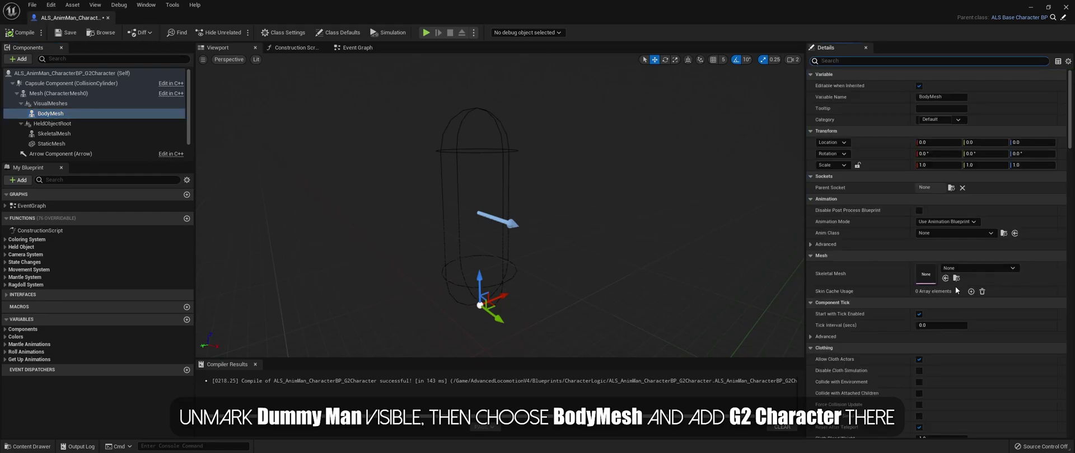
{"action": "left_click", "coordinate": [957, 268]}
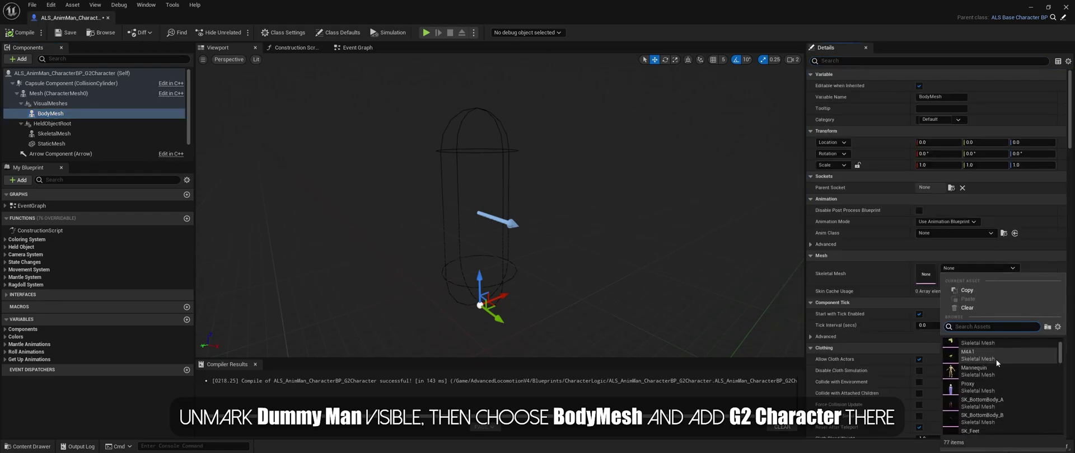
{"action": "scroll", "coordinate": [991, 370], "scroll_direction": "down", "scroll_amount": 5}
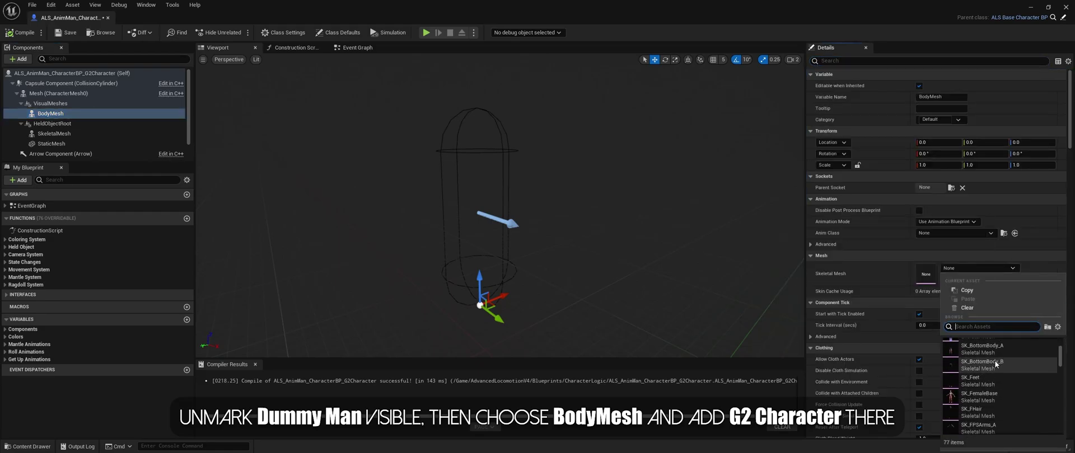
{"action": "left_click", "coordinate": [974, 397]}
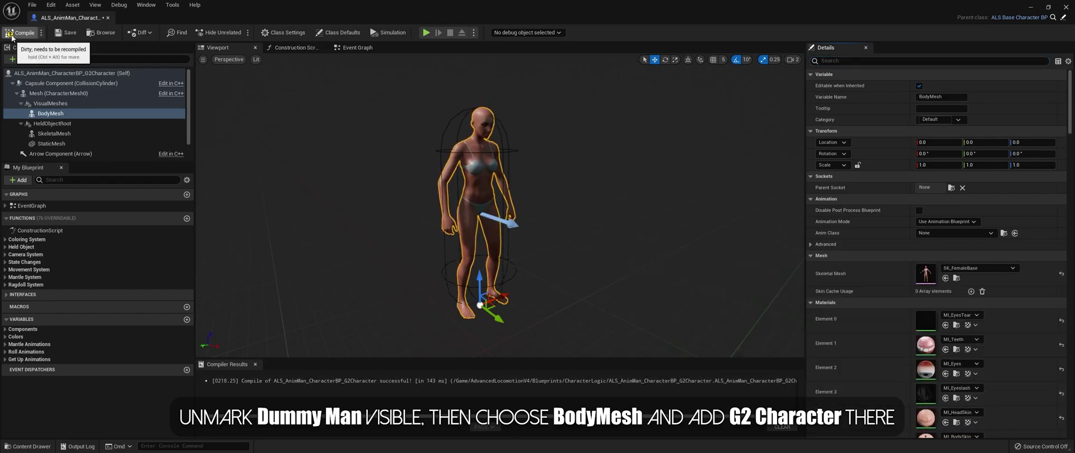
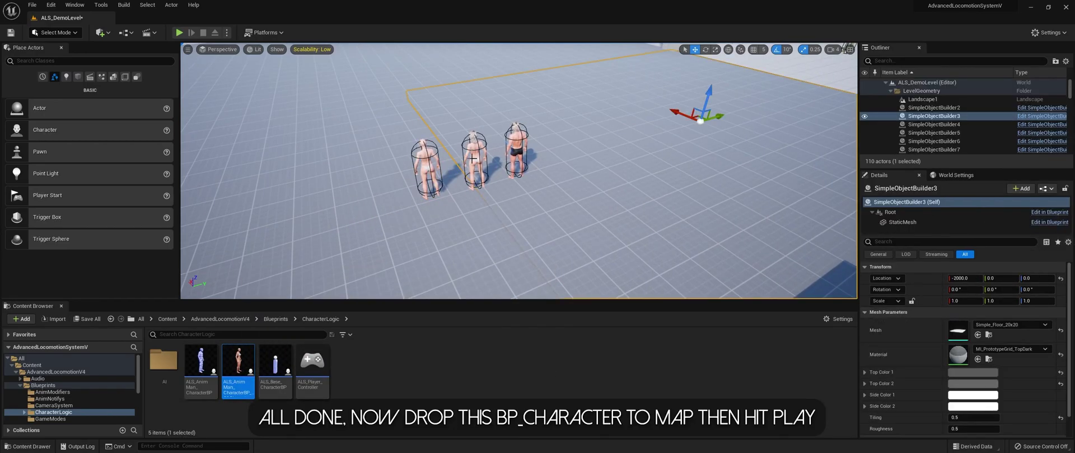
Set Auto Possess Player to Player 0 on ALS_AnimMan_CharacterBP_G2Character and save ALS_DemoLevel.
{"action": "left_click", "coordinate": [475, 162]}
{"action": "type", "text": "po"}
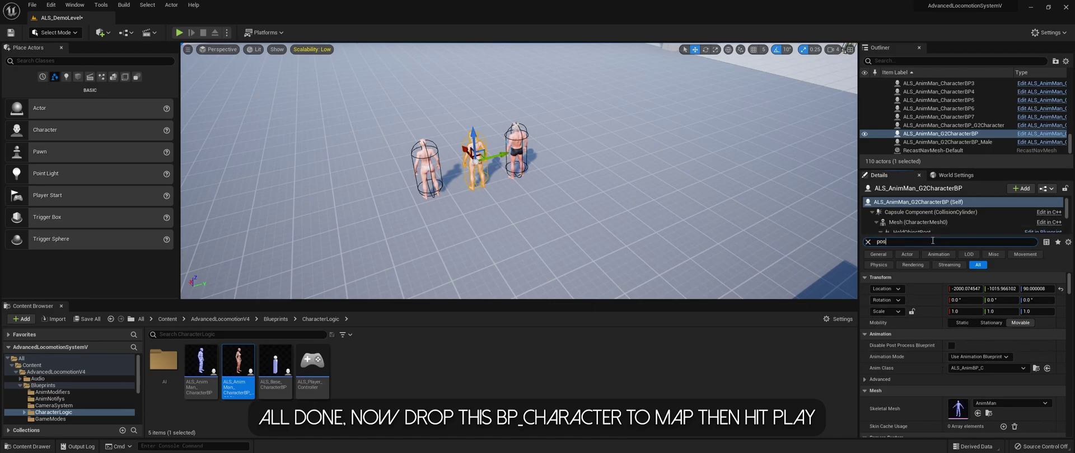
{"action": "type", "text": "s"}
{"action": "left_click", "coordinate": [969, 289]}
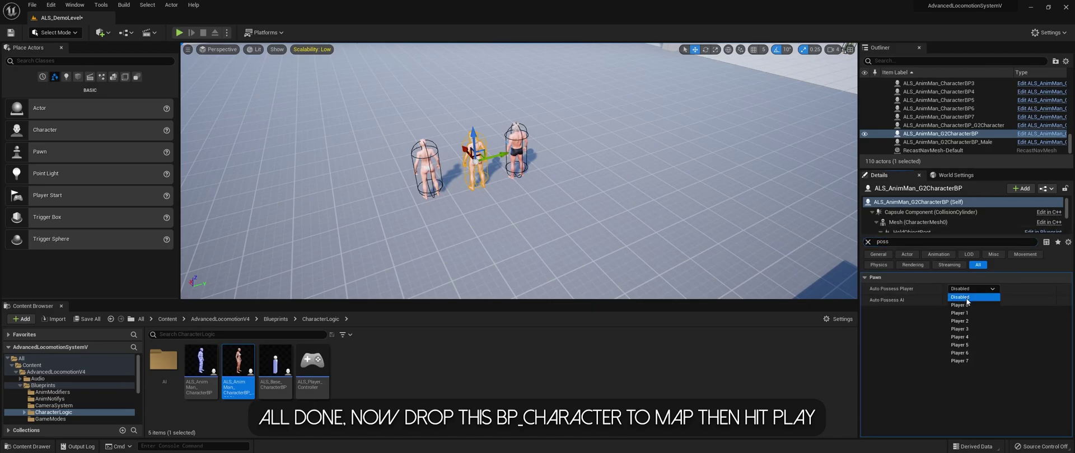
{"action": "left_click", "coordinate": [965, 298]}
{"action": "left_click", "coordinate": [426, 168]}
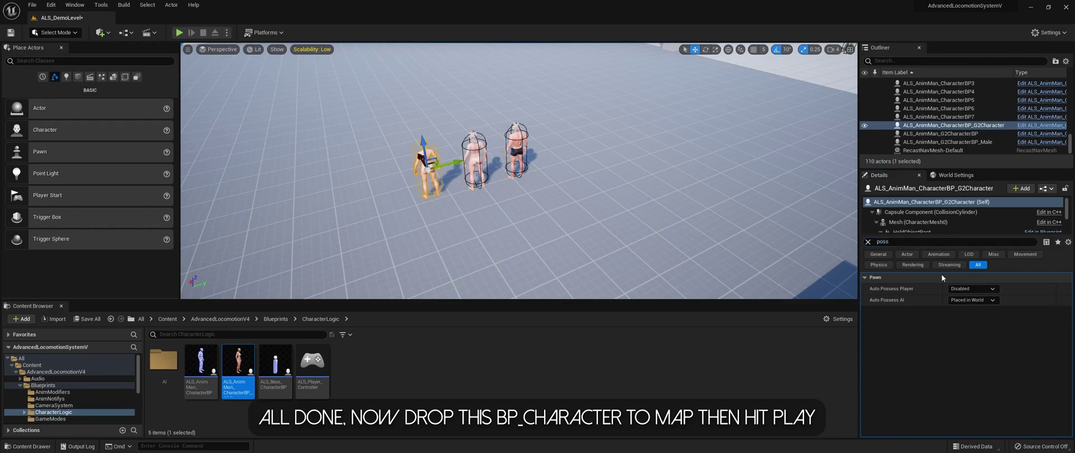
{"action": "left_click", "coordinate": [965, 288]}
{"action": "left_click", "coordinate": [967, 307]}
{"action": "left_click", "coordinate": [12, 33]}
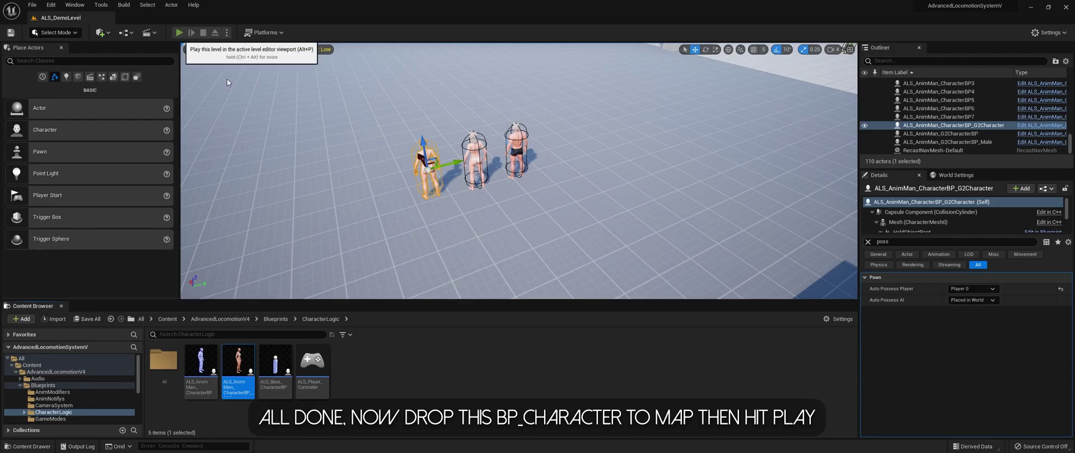
{"action": "left_click", "coordinate": [179, 33]}
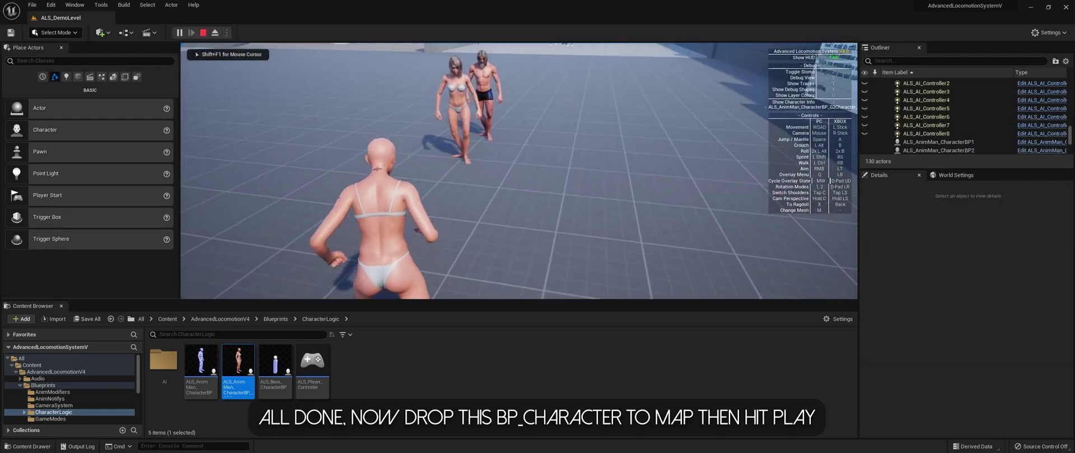
{"action": "key", "text": "F11"}
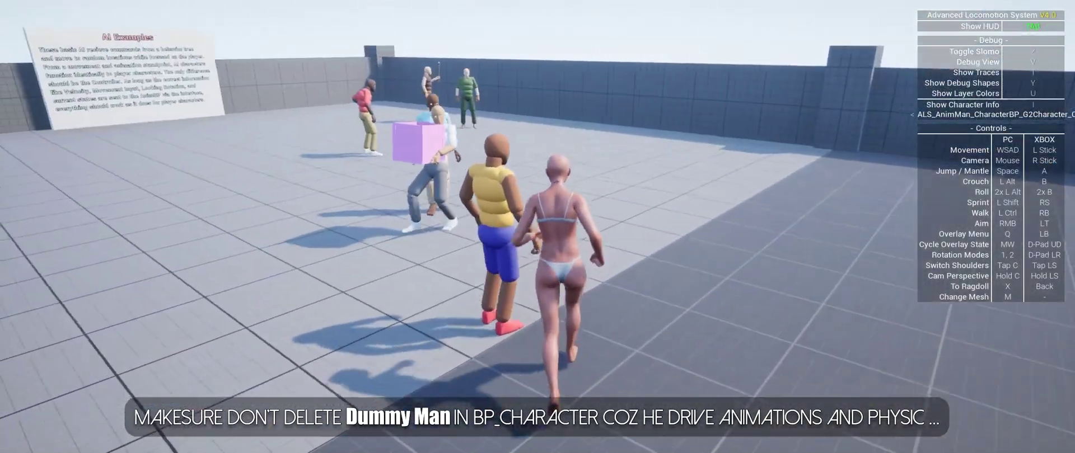
{"action": "key", "text": "Tab"}
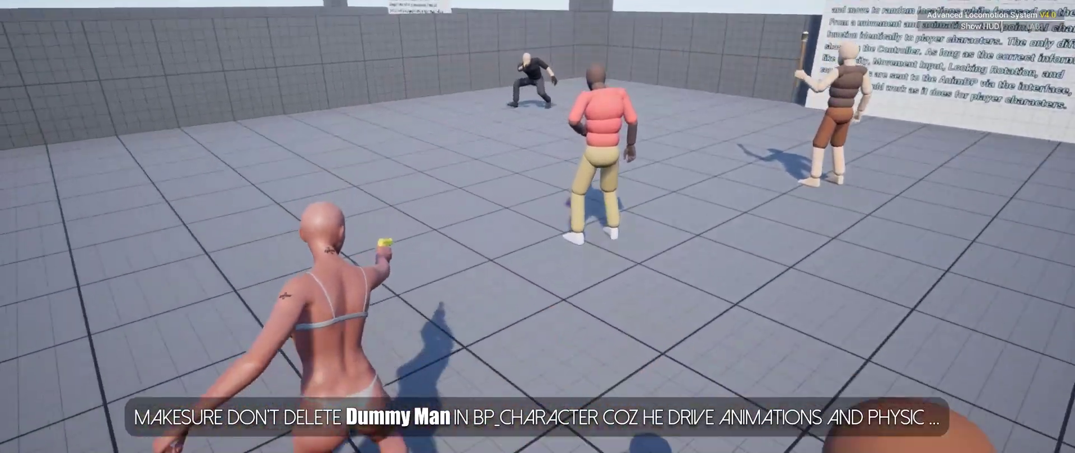
{"action": "key", "text": "q"}
{"action": "scroll", "coordinate": [538, 226], "scroll_direction": "down", "scroll_amount": 1}
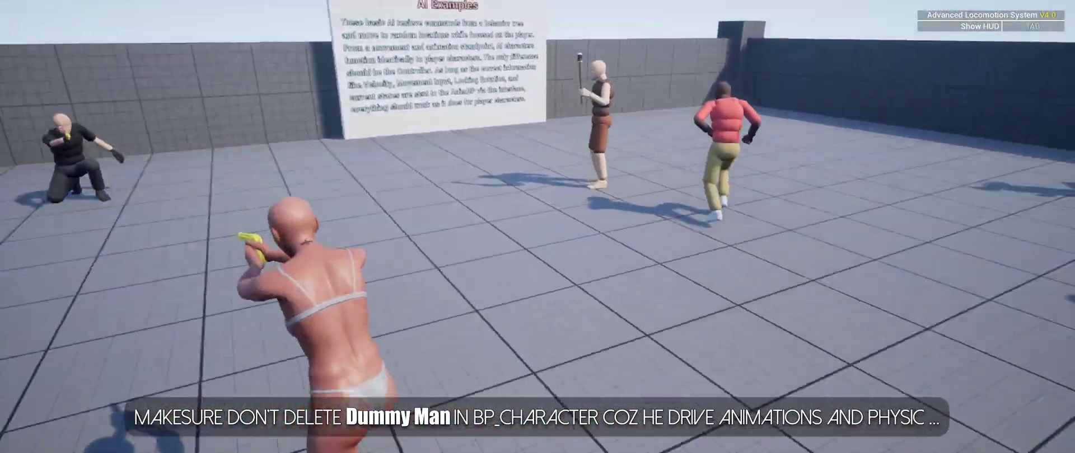
{"action": "key", "text": "q"}
{"action": "scroll", "coordinate": [538, 226], "scroll_direction": "down", "scroll_amount": 1}
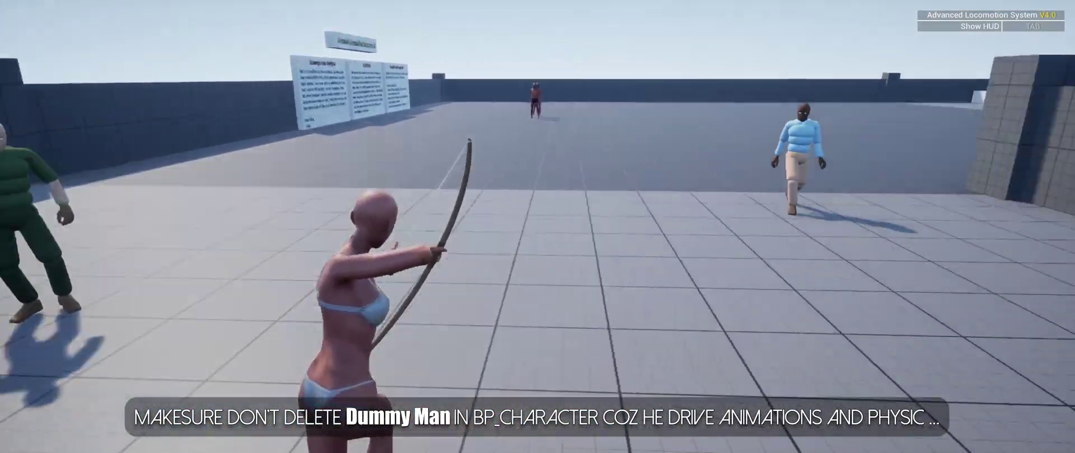
{"action": "key", "text": "q"}
{"action": "scroll", "coordinate": [538, 227], "scroll_direction": "down", "scroll_amount": 1}
{"action": "scroll", "coordinate": [538, 227], "scroll_direction": "down", "scroll_amount": 1}
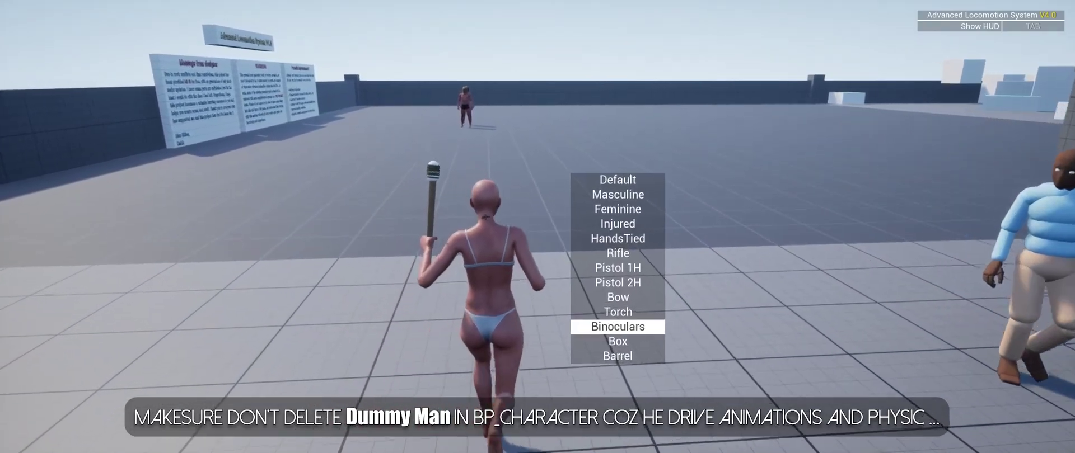
{"action": "key", "text": "q"}
{"action": "scroll", "coordinate": [537, 227], "scroll_direction": "down", "scroll_amount": 1}
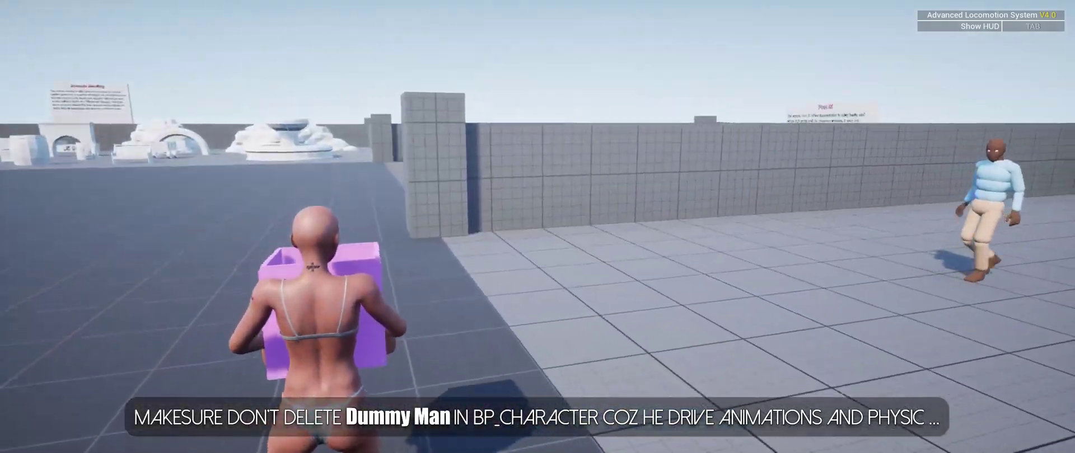
{"action": "key", "text": "w"}
{"action": "key", "text": "x"}
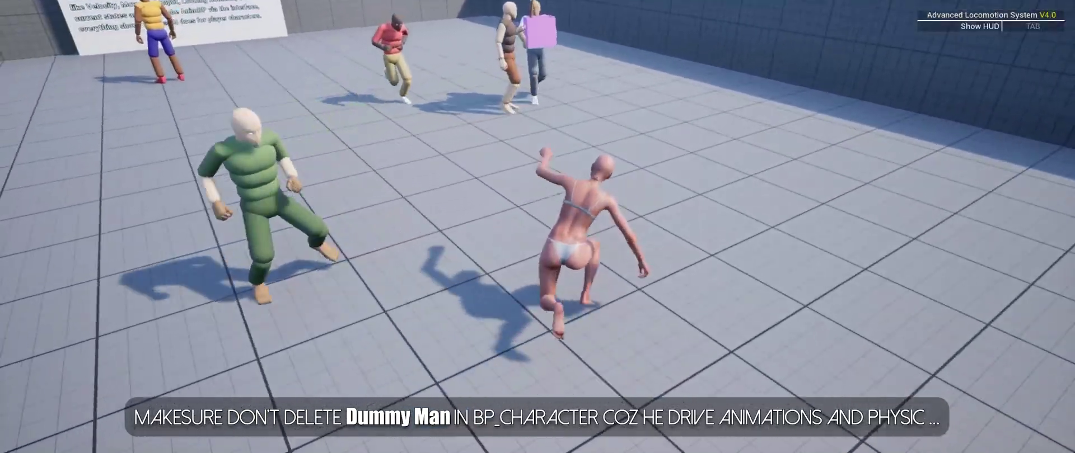
{"action": "key", "text": "x"}
{"action": "key", "text": "w"}
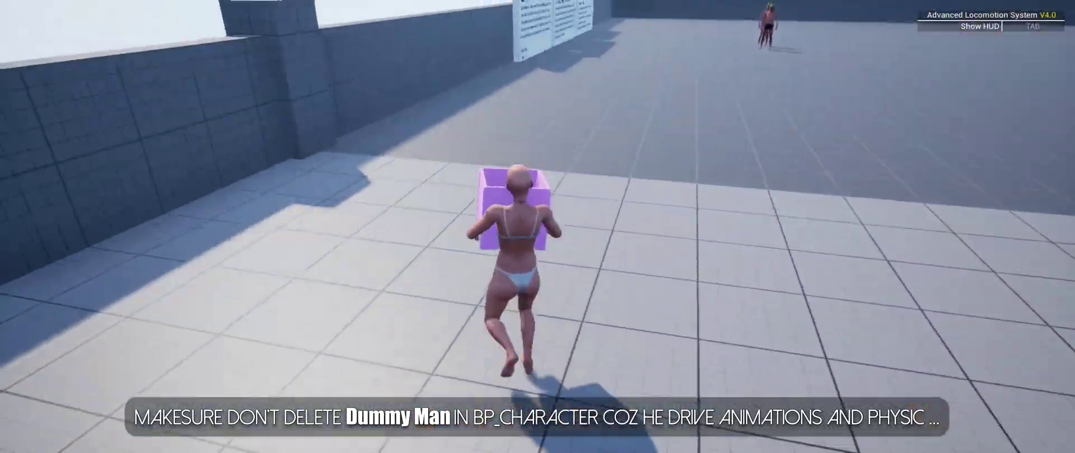
{"action": "key", "text": "Escape"}
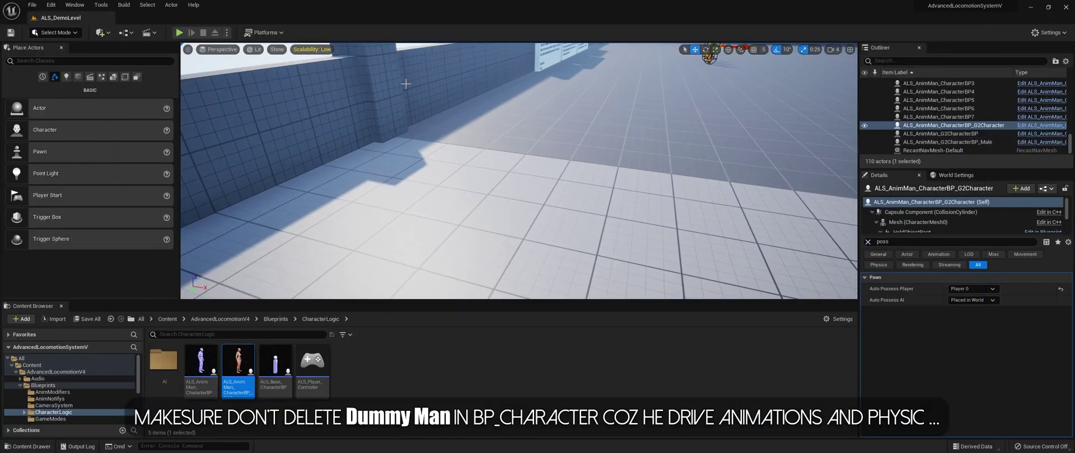
Open the G2 character Blueprint and show its character preview.
{"action": "double_click", "coordinate": [237, 370]}
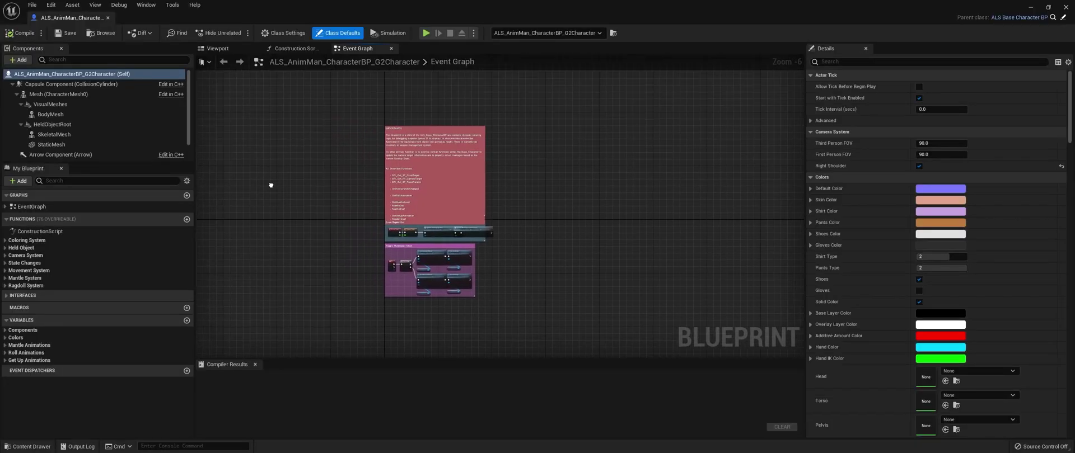
{"action": "left_click", "coordinate": [219, 48]}
{"action": "left_click_drag", "start_coordinate": [559, 224], "coordinate": [492, 236]}
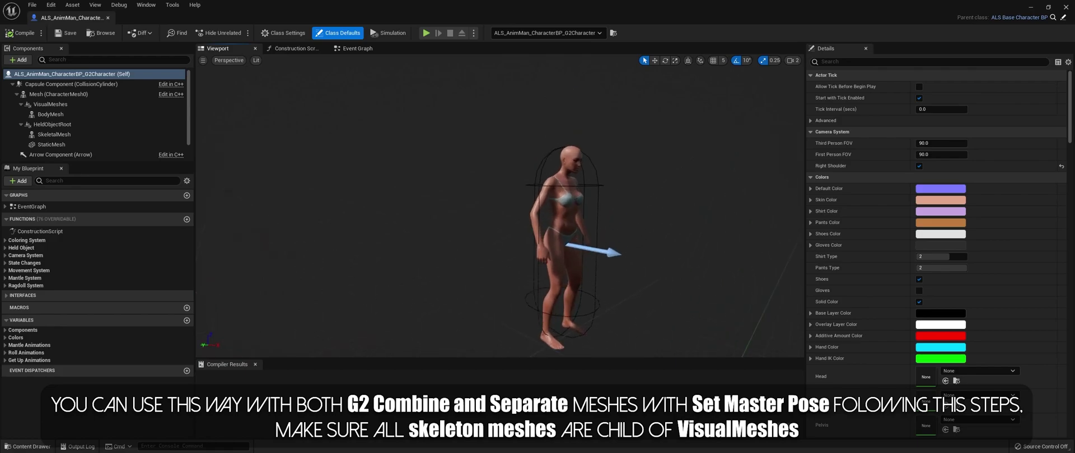
Add UpperBody and BottomBody skeletal mesh components under VisualMeshes.
{"action": "right_click", "coordinate": [54, 113]}
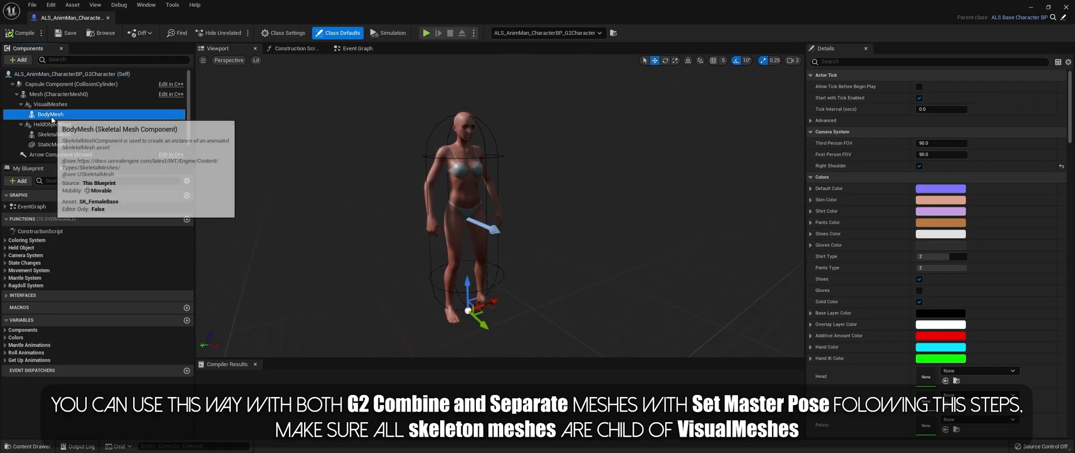
{"action": "left_click", "coordinate": [48, 106]}
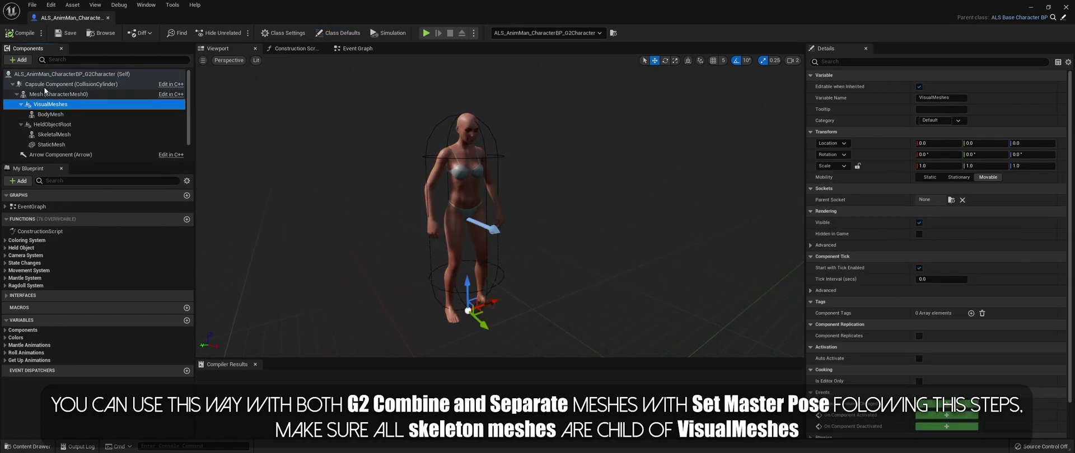
{"action": "left_click", "coordinate": [18, 59]}
{"action": "left_click", "coordinate": [44, 138]}
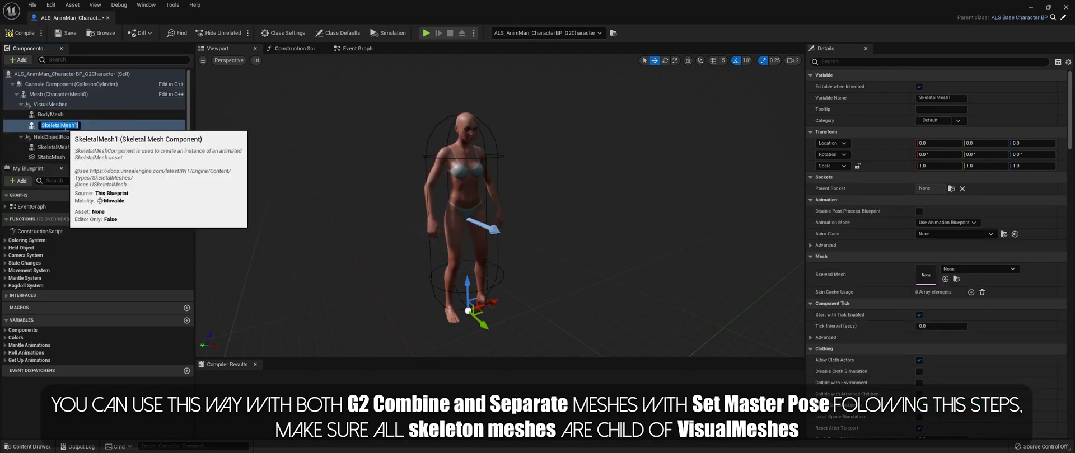
{"action": "type", "text": "UpperBody"}
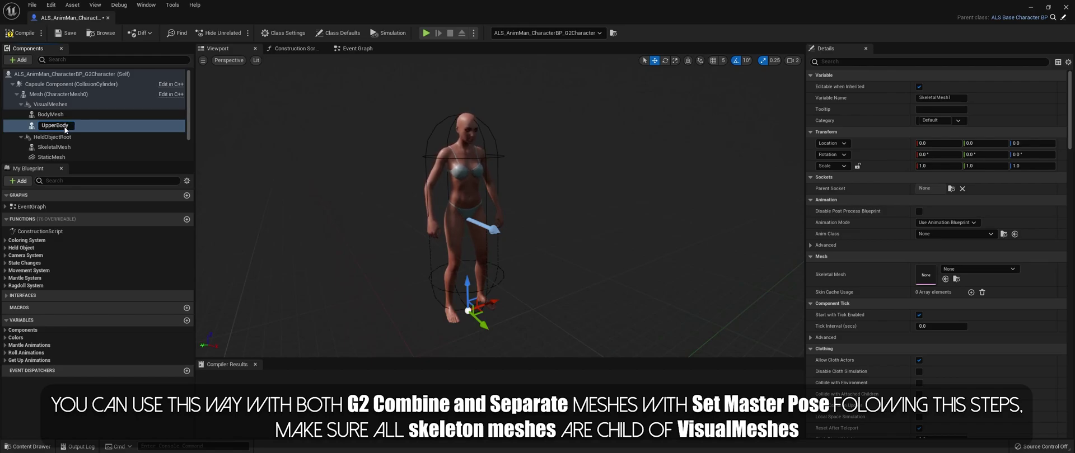
{"action": "key", "text": "Return"}
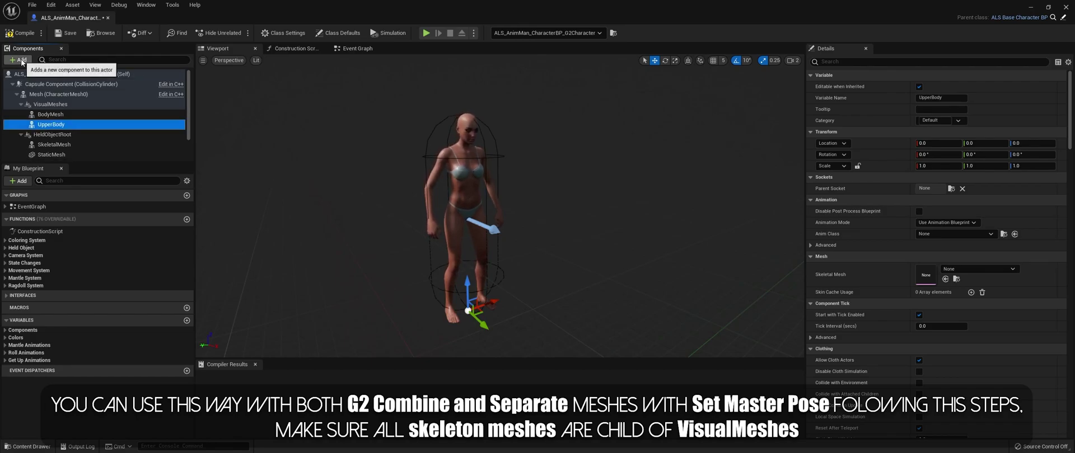
{"action": "left_click", "coordinate": [18, 60]}
{"action": "left_click", "coordinate": [37, 137]}
{"action": "type", "text": "BottomBody"}
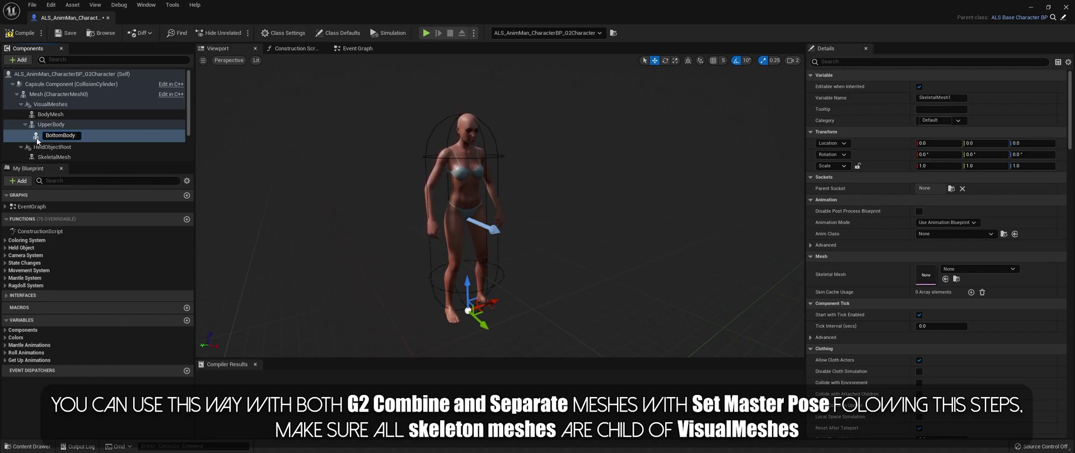
{"action": "key", "text": "Return"}
{"action": "left_click_drag", "start_coordinate": [48, 135], "coordinate": [46, 105]}
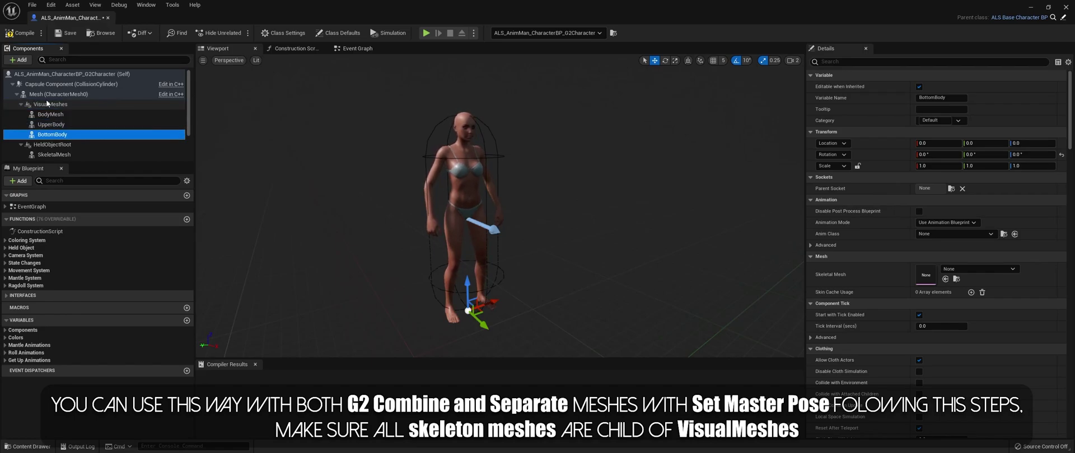
Add a Feetmesh skeletal mesh component and move it under VisualMeshes.
{"action": "left_click", "coordinate": [17, 59]}
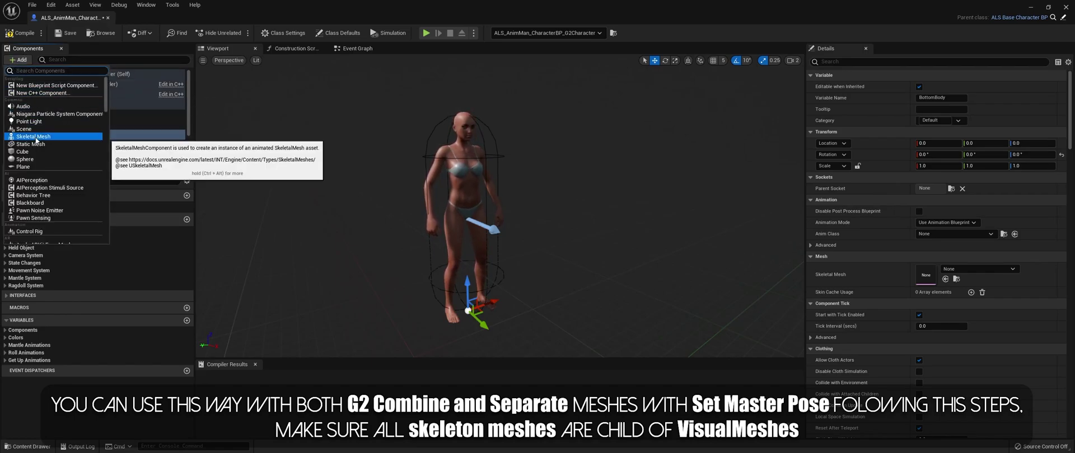
{"action": "left_click", "coordinate": [35, 137]}
{"action": "type", "text": "Feetmesh"}
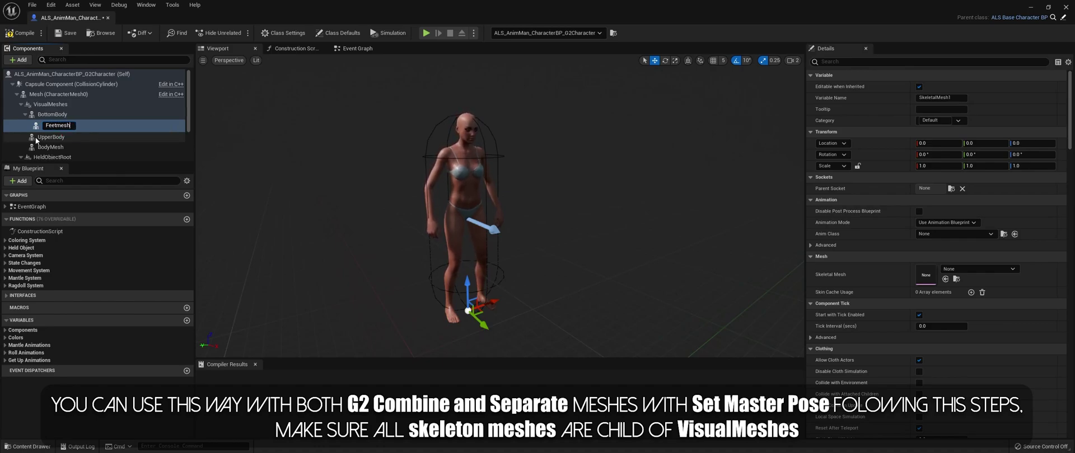
{"action": "key", "text": "Return"}
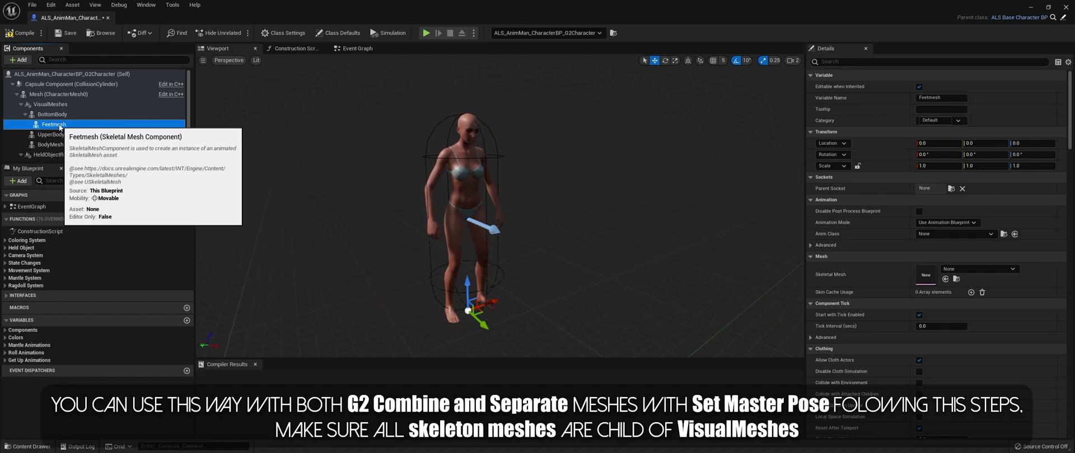
{"action": "left_click_drag", "start_coordinate": [50, 124], "coordinate": [51, 107]}
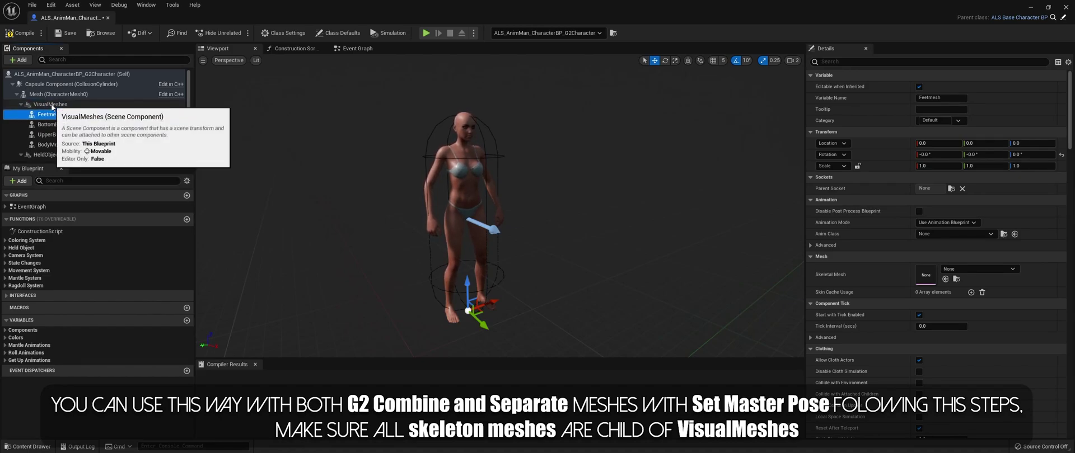
Add a HandMeshes skeletal mesh component, group it under VisualMeshes, then select BodyMesh.
{"action": "left_click", "coordinate": [18, 59]}
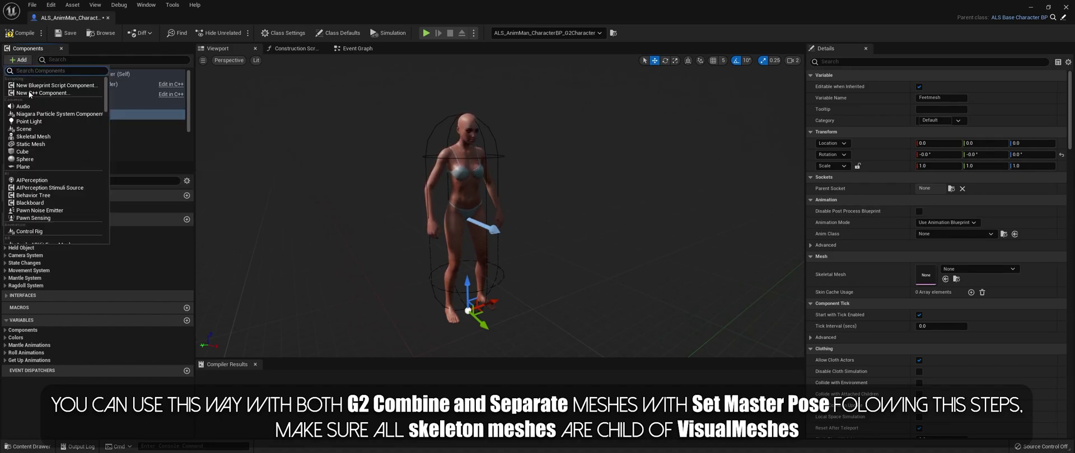
{"action": "left_click", "coordinate": [35, 136]}
{"action": "type", "text": "Hand"}
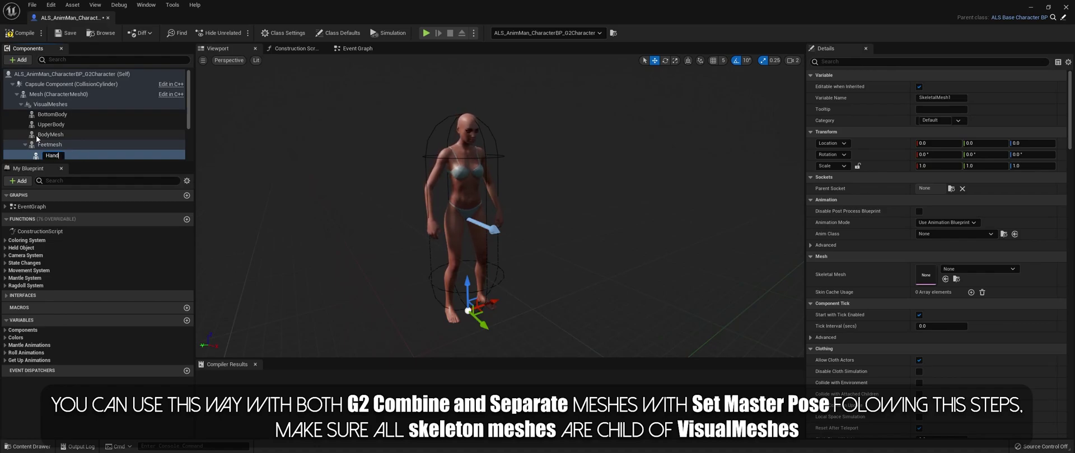
{"action": "type", "text": "Meshes"}
{"action": "key", "text": "Return"}
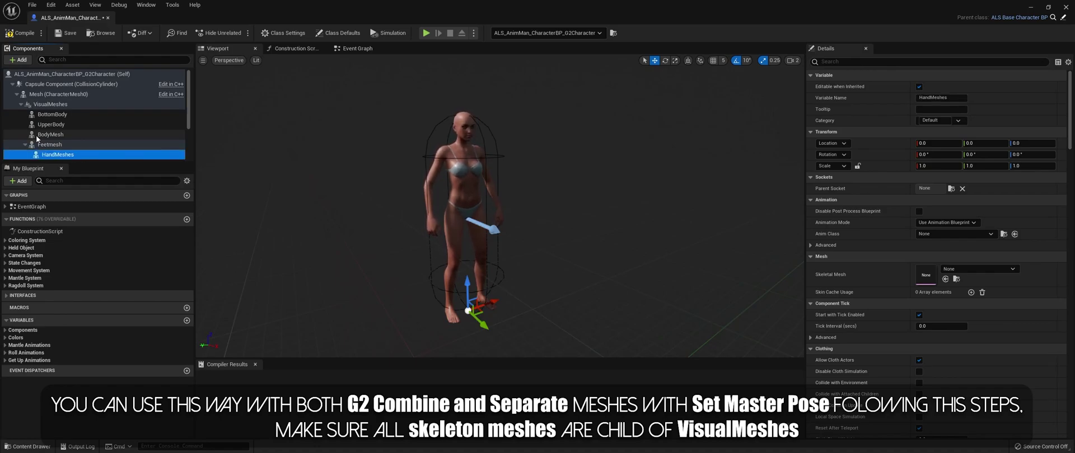
{"action": "left_click_drag", "start_coordinate": [56, 155], "coordinate": [51, 105]}
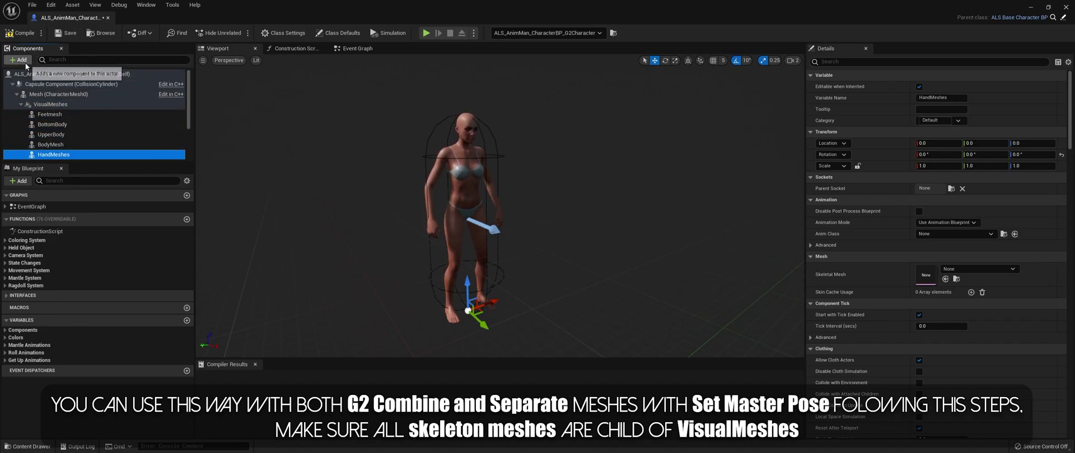
{"action": "left_click", "coordinate": [51, 114]}
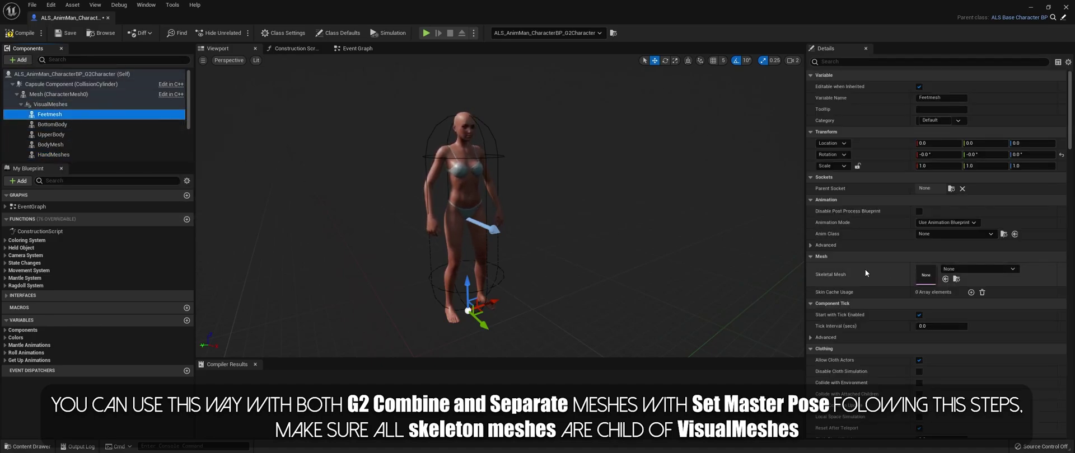
{"action": "left_click", "coordinate": [50, 144]}
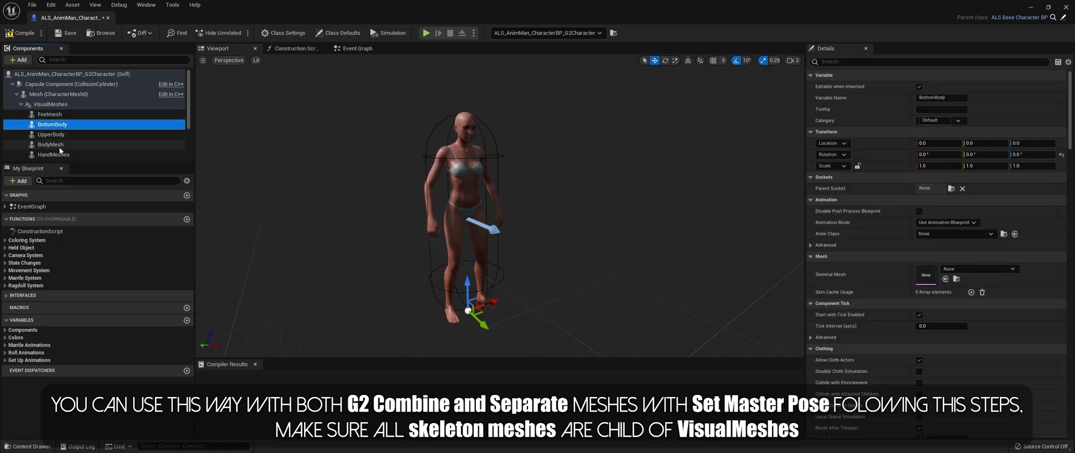
Assign SK_HeadMorphs to BodyMesh and SK_Feet to Feetmesh.
{"action": "left_click", "coordinate": [961, 274]}
{"action": "type", "text": "head"}
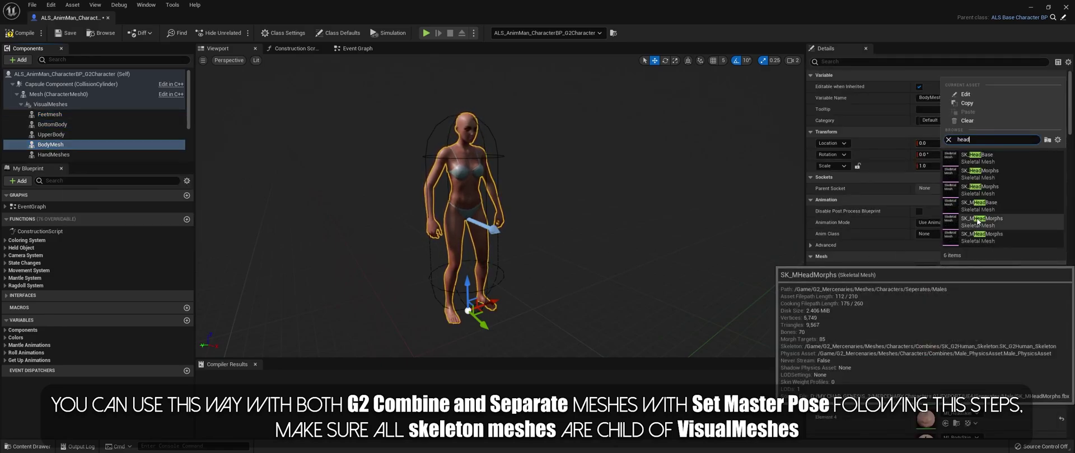
{"action": "left_click", "coordinate": [988, 190]}
{"action": "scroll", "coordinate": [66, 157], "scroll_direction": "down", "scroll_amount": 1}
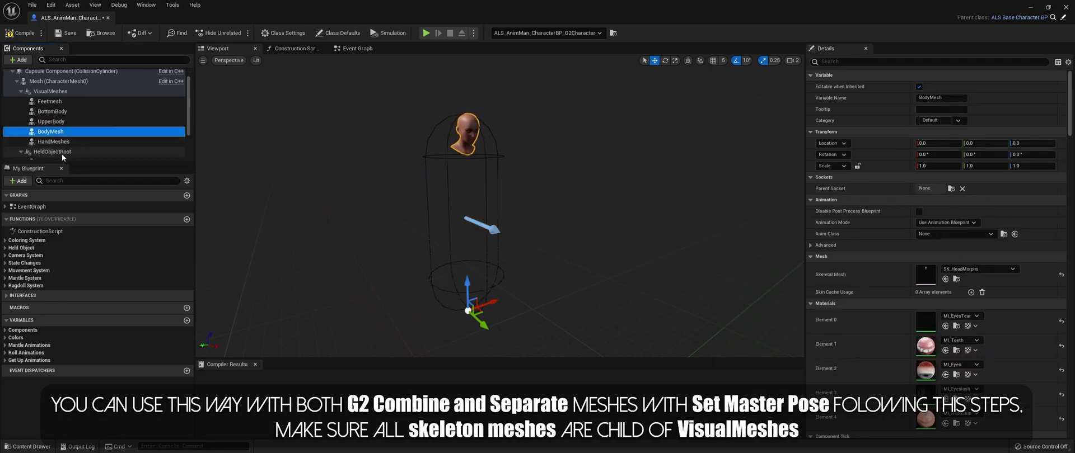
{"action": "left_click", "coordinate": [49, 102]}
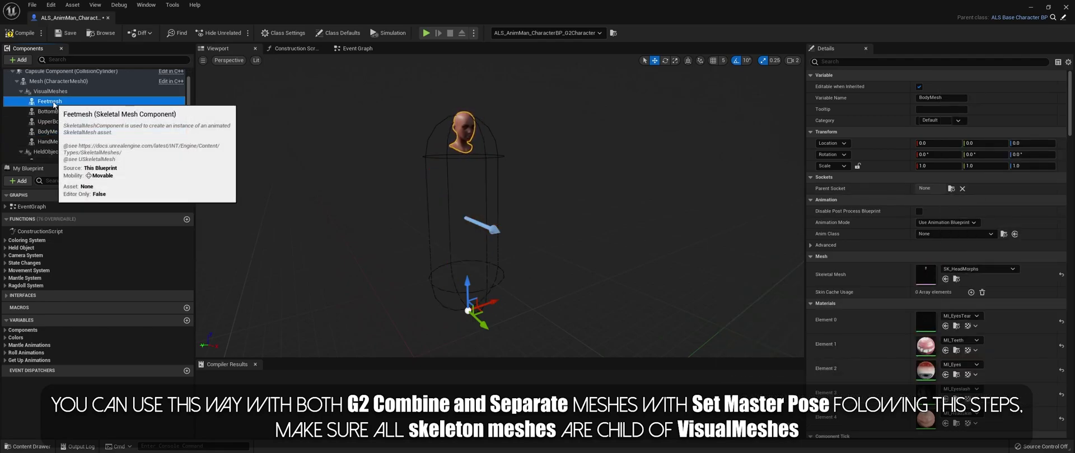
{"action": "left_click", "coordinate": [956, 269]}
{"action": "type", "text": "fee"}
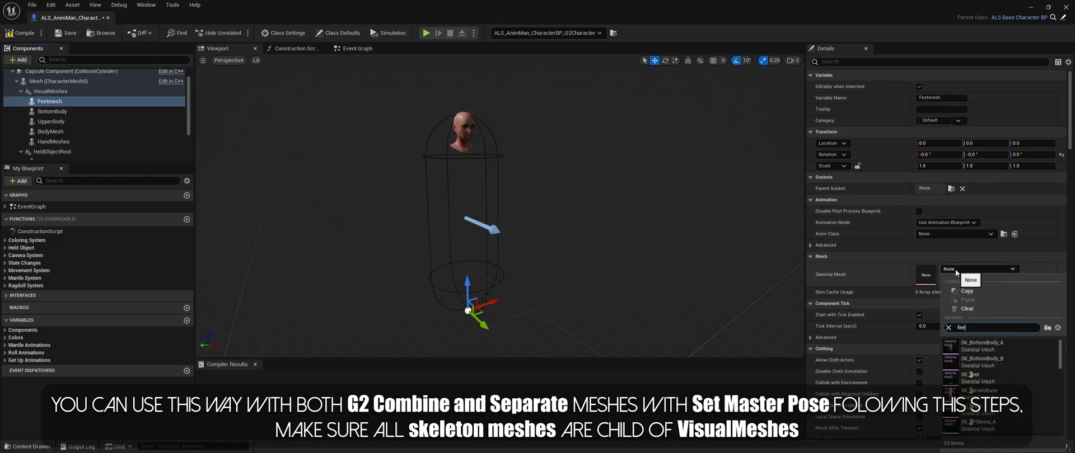
{"action": "left_click", "coordinate": [974, 376]}
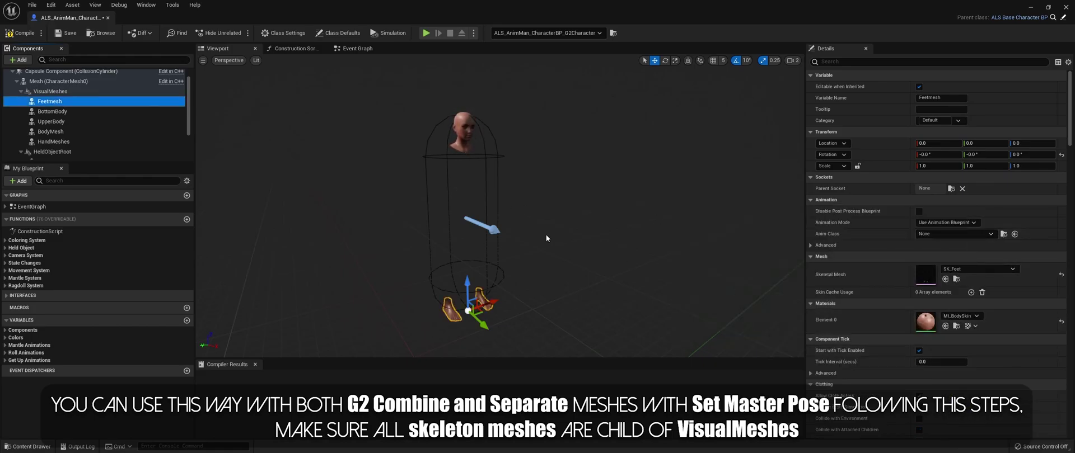
Assign SK_BottomBody_A to the BottomBody component.
{"action": "left_click", "coordinate": [52, 112]}
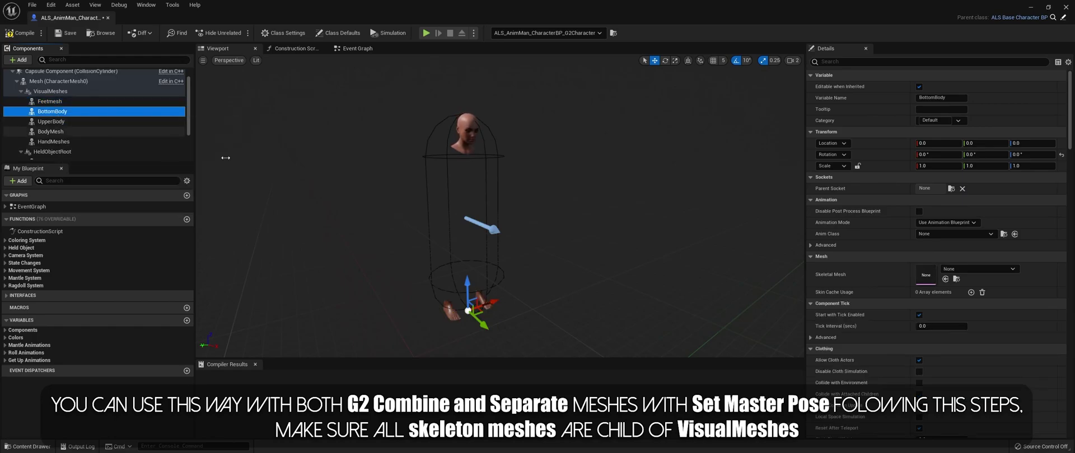
{"action": "left_click", "coordinate": [962, 269]}
{"action": "type", "text": "boo"}
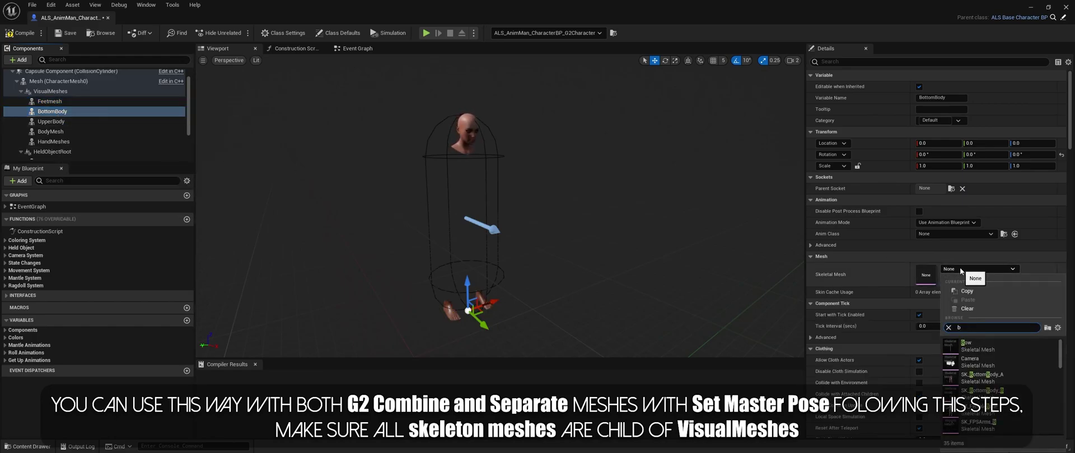
{"action": "key", "text": "BackSpace"}
{"action": "type", "text": "tto"}
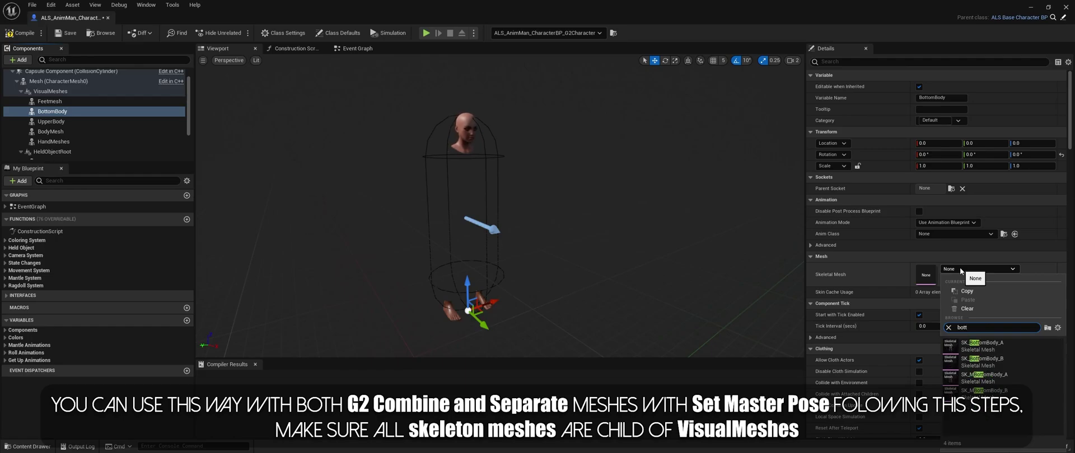
{"action": "left_click", "coordinate": [988, 344]}
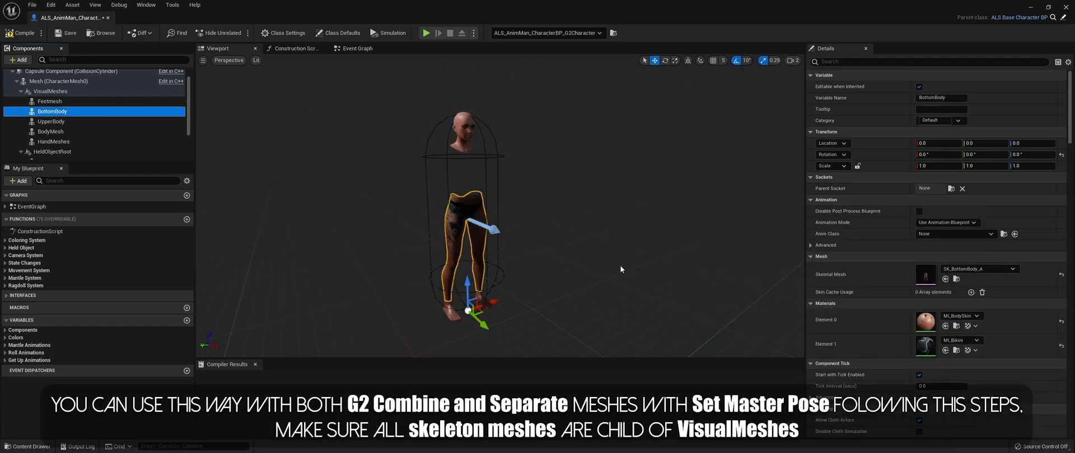
Assign SK_UpperBody_A to the UpperBody component.
{"action": "left_click", "coordinate": [50, 121]}
{"action": "left_click", "coordinate": [968, 271]}
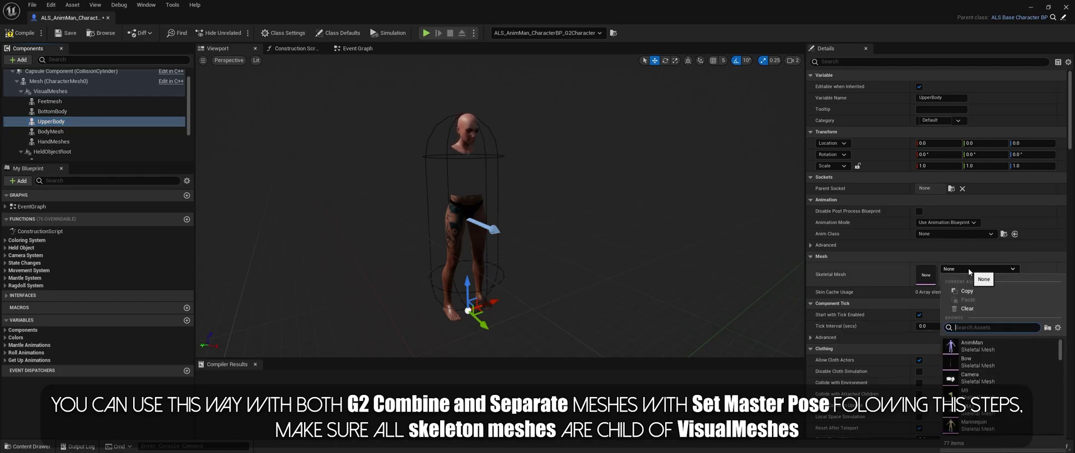
{"action": "type", "text": "upp"}
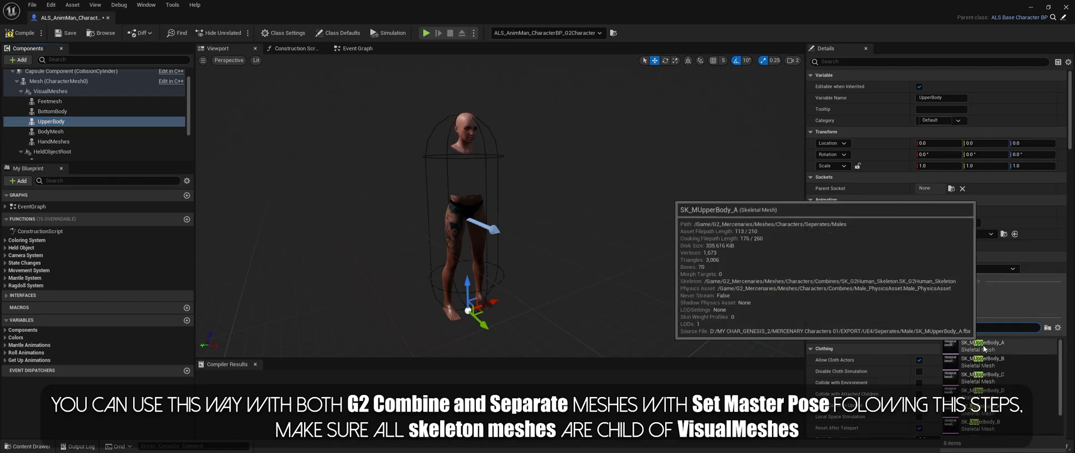
{"action": "scroll", "coordinate": [979, 364], "scroll_direction": "down", "scroll_amount": 2}
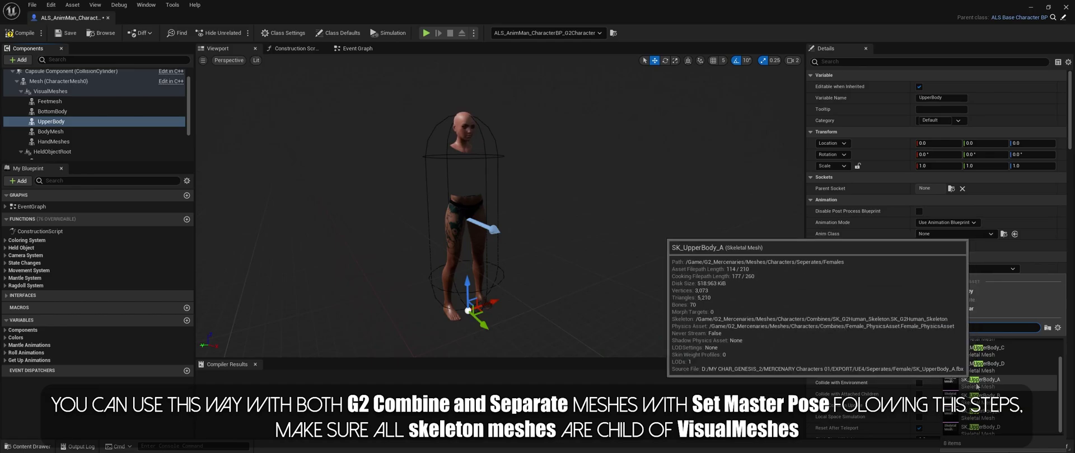
{"action": "left_click", "coordinate": [977, 383]}
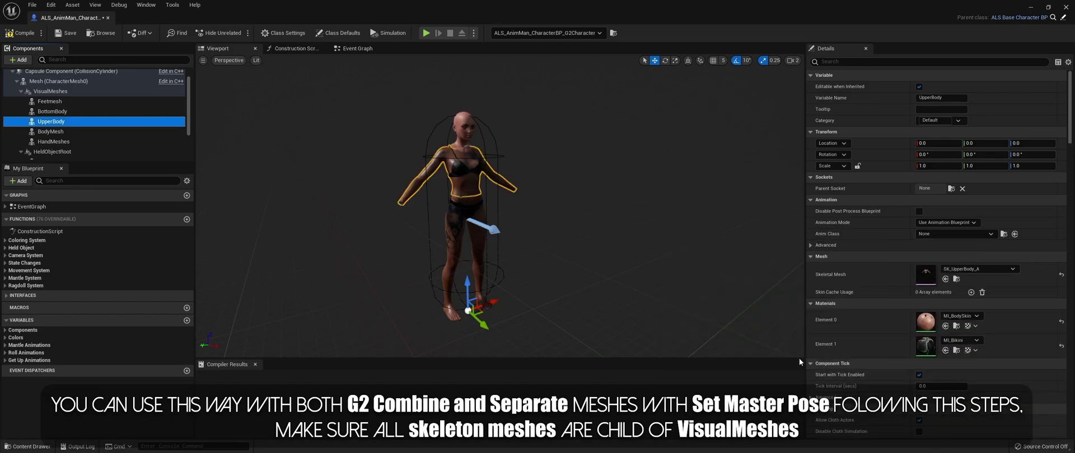
Assign SK_Hands to the HandMeshes component.
{"action": "left_click", "coordinate": [53, 141]}
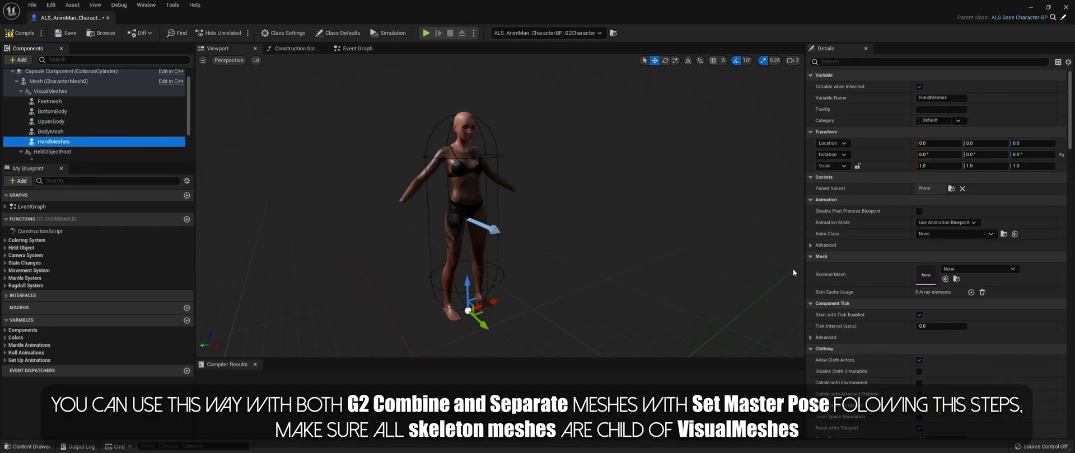
{"action": "left_click", "coordinate": [957, 267]}
{"action": "type", "text": "ga"}
{"action": "key", "text": "BackSpace"}
{"action": "key", "text": "BackSpace"}
{"action": "type", "text": "hand"}
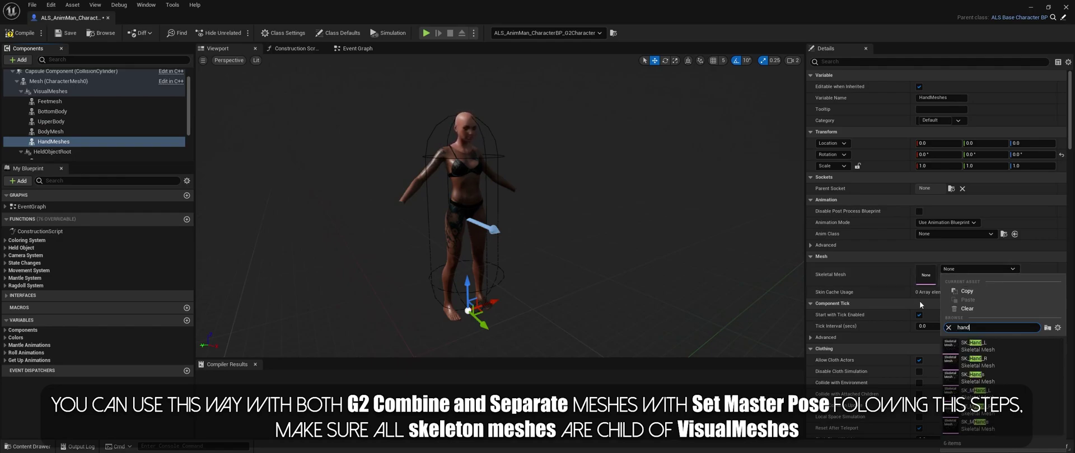
{"action": "left_click", "coordinate": [977, 378]}
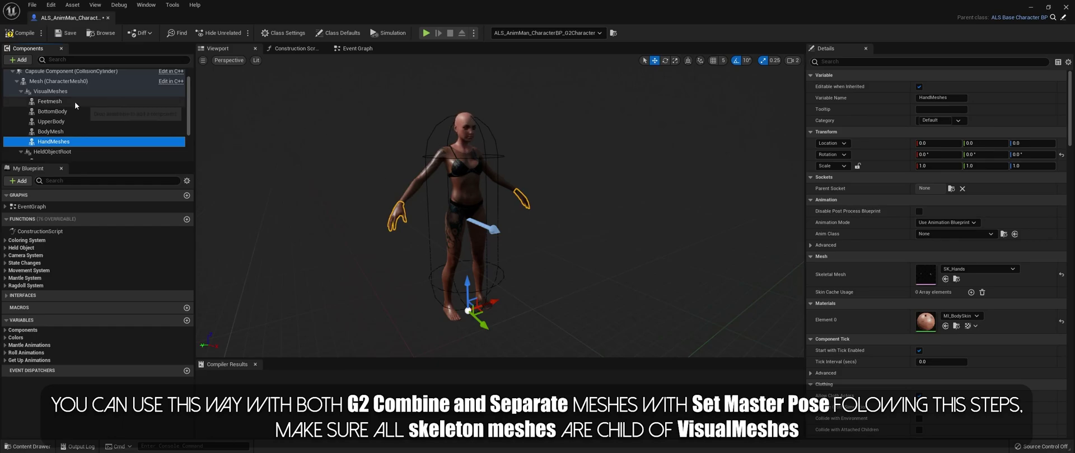
{"action": "left_click", "coordinate": [291, 49]}
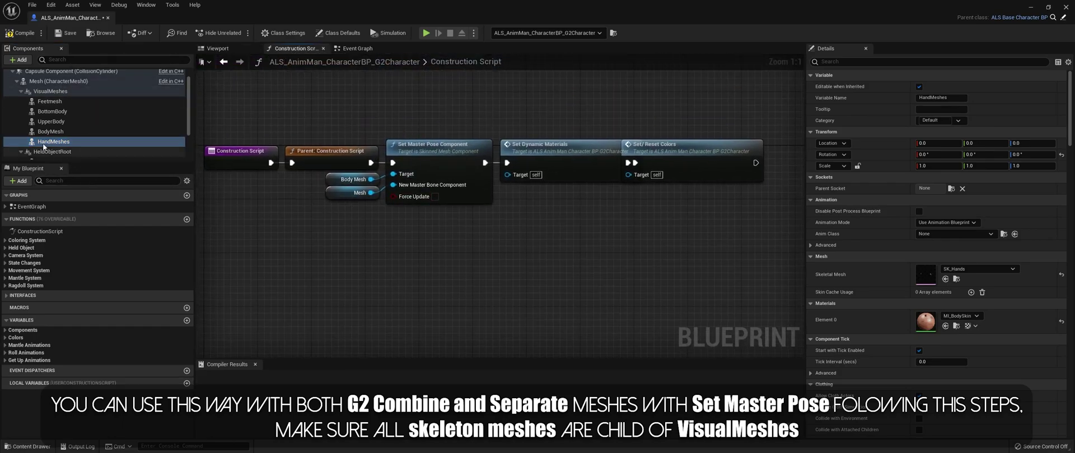
Add Hand Meshes and Feetmesh getters and wire Feetmesh into Set Master Pose Component.
{"action": "left_click_drag", "start_coordinate": [43, 145], "coordinate": [266, 178]}
{"action": "mouse_move", "coordinate": [321, 205]}
{"action": "left_mouse_down"}
{"action": "mouse_move", "coordinate": [361, 210]}
{"action": "mouse_move", "coordinate": [377, 197]}
{"action": "mouse_move", "coordinate": [355, 222]}
{"action": "left_mouse_up"}
{"action": "left_click_drag", "start_coordinate": [347, 192], "coordinate": [344, 199]}
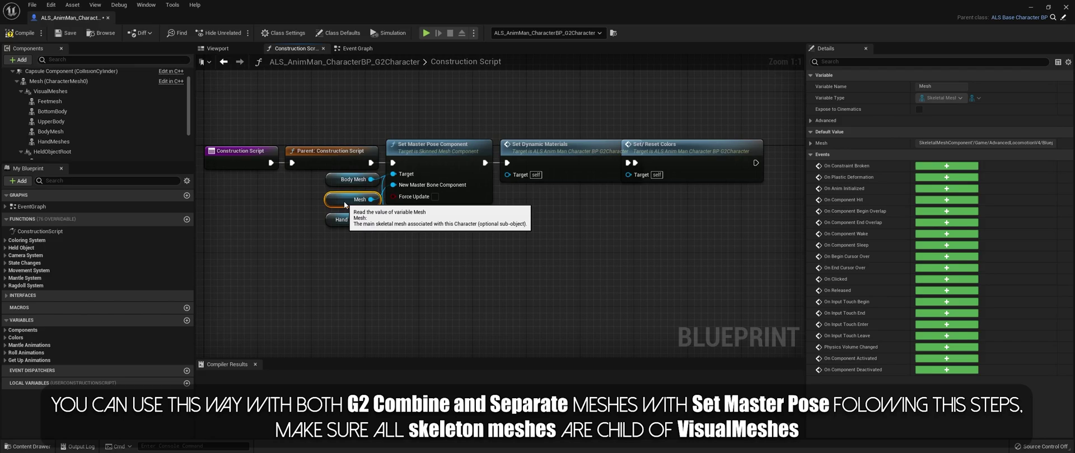
{"action": "left_click_drag", "start_coordinate": [49, 101], "coordinate": [258, 224]}
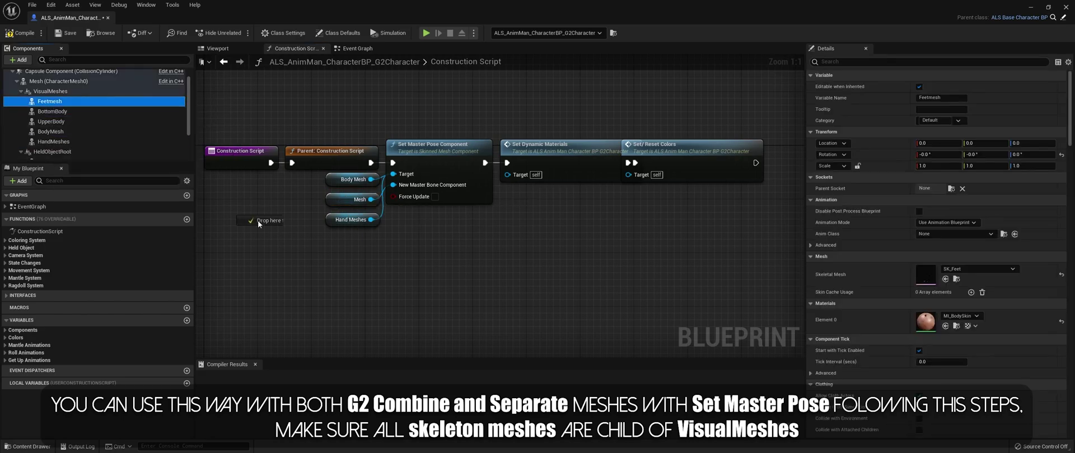
{"action": "left_click_drag", "start_coordinate": [352, 237], "coordinate": [391, 180]}
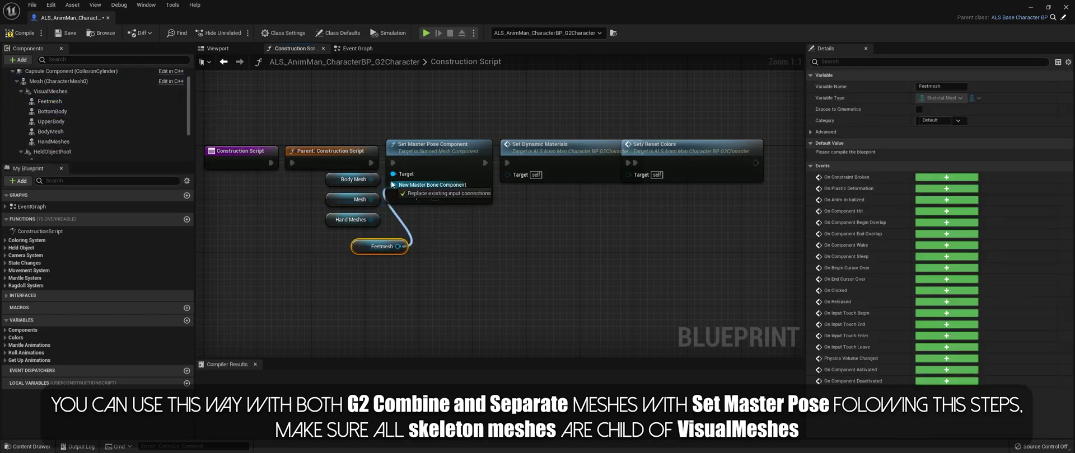
{"action": "left_click_drag", "start_coordinate": [358, 249], "coordinate": [334, 248]}
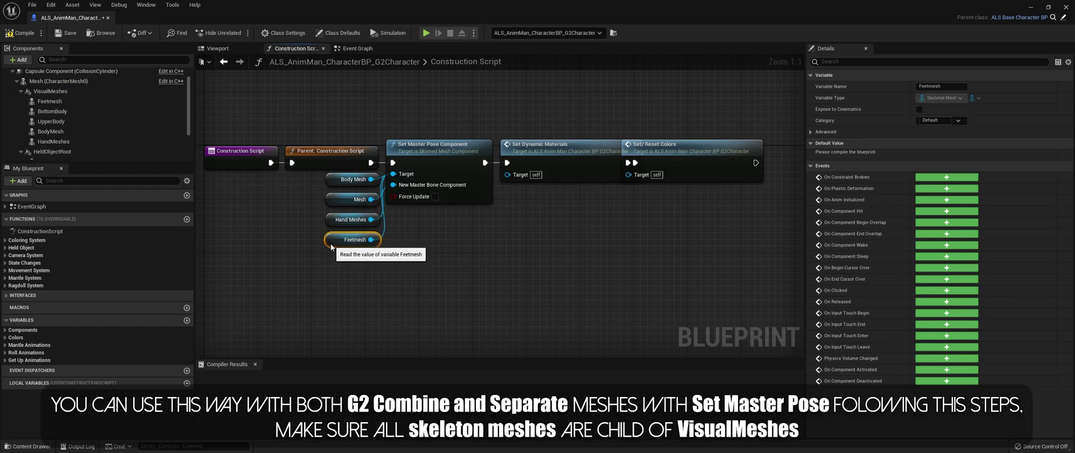
Feed Bottom Body and Upper Body getters into the Set Master Pose target, deleting the extra Hand Meshes node.
{"action": "mouse_move", "coordinate": [53, 112]}
{"action": "left_mouse_down"}
{"action": "mouse_move", "coordinate": [339, 258]}
{"action": "mouse_move", "coordinate": [340, 269]}
{"action": "mouse_move", "coordinate": [396, 182]}
{"action": "left_mouse_up"}
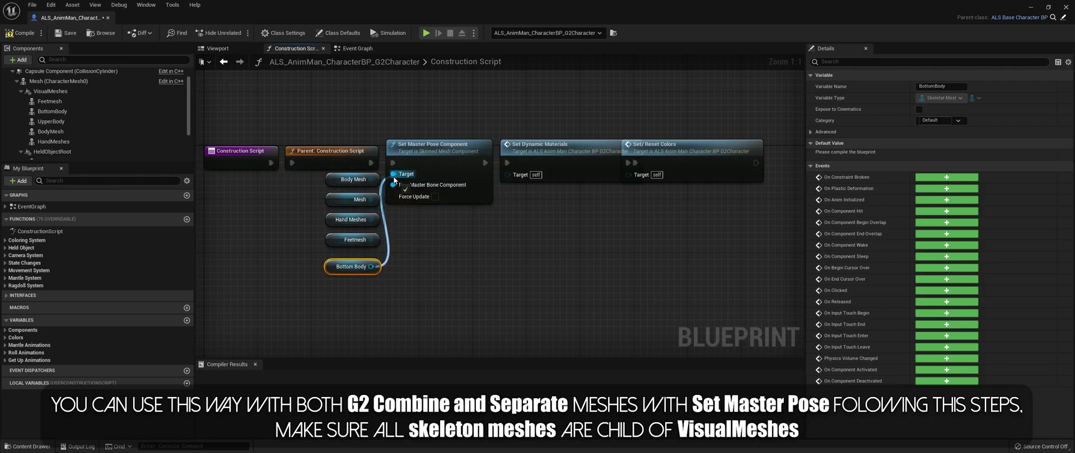
{"action": "mouse_move", "coordinate": [51, 122]}
{"action": "left_mouse_down"}
{"action": "mouse_move", "coordinate": [325, 288]}
{"action": "mouse_move", "coordinate": [372, 295]}
{"action": "left_mouse_up"}
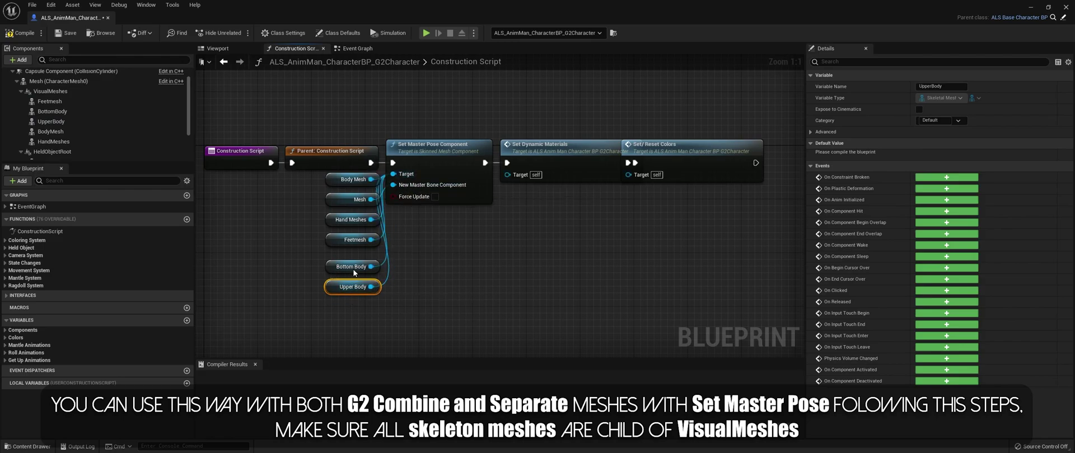
{"action": "left_click_drag", "start_coordinate": [348, 292], "coordinate": [354, 262]}
{"action": "left_click_drag", "start_coordinate": [56, 142], "coordinate": [337, 305]}
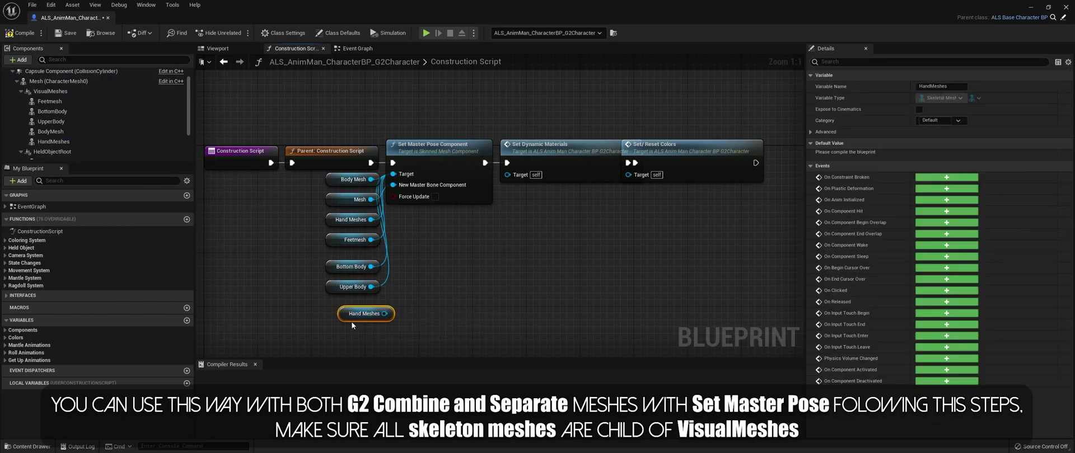
{"action": "key", "text": "Delete"}
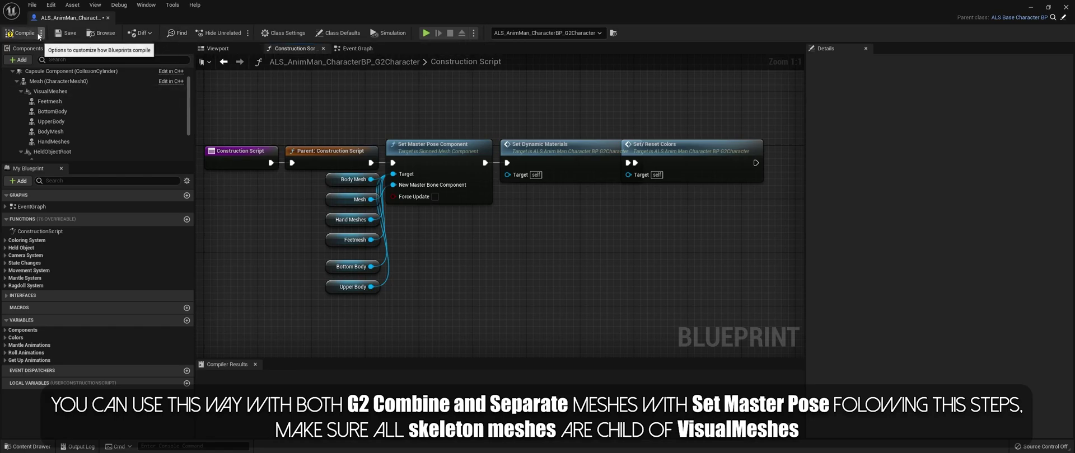
Compile the character Blueprint and return to its viewport preview.
{"action": "left_click", "coordinate": [21, 32]}
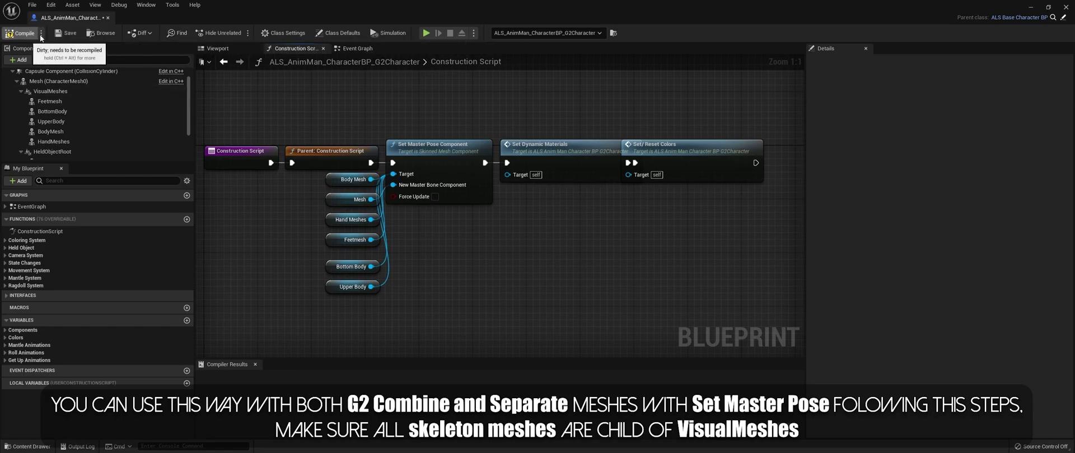
{"action": "left_click", "coordinate": [224, 49]}
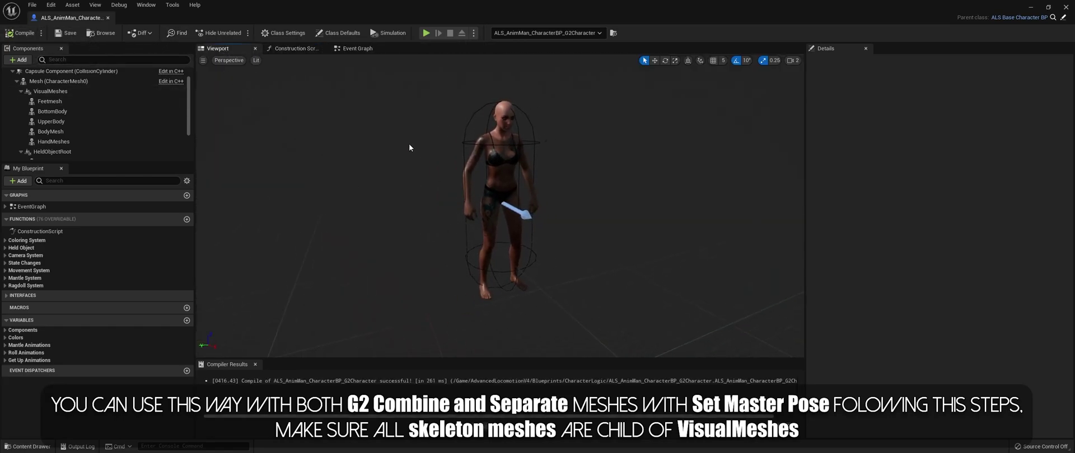
{"action": "left_click_drag", "start_coordinate": [261, 9], "coordinate": [396, 48]}
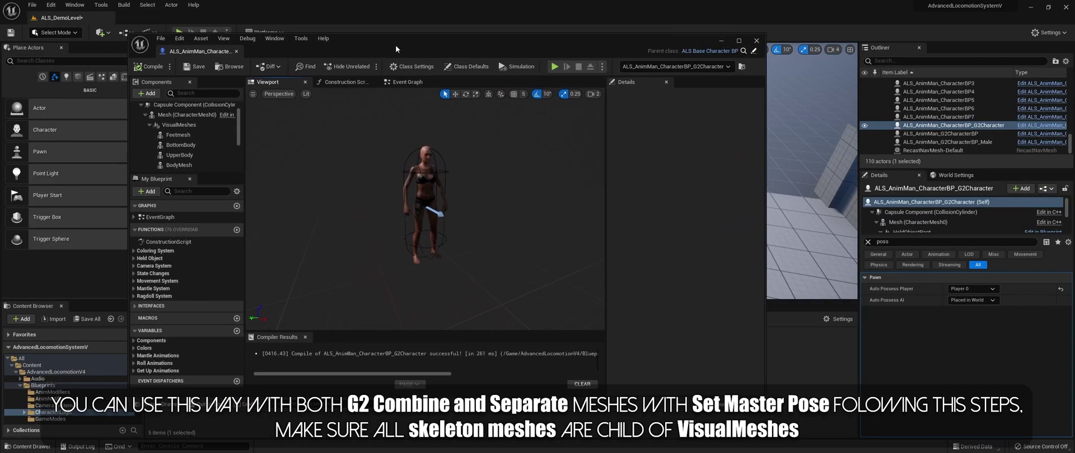
{"action": "left_click", "coordinate": [181, 155]}
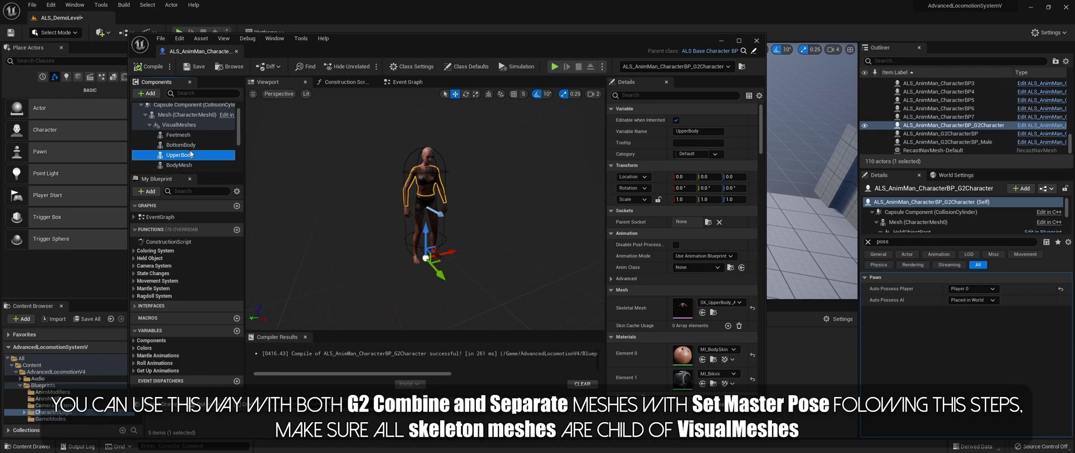
{"action": "scroll", "coordinate": [194, 151], "scroll_direction": "down", "scroll_amount": 2}
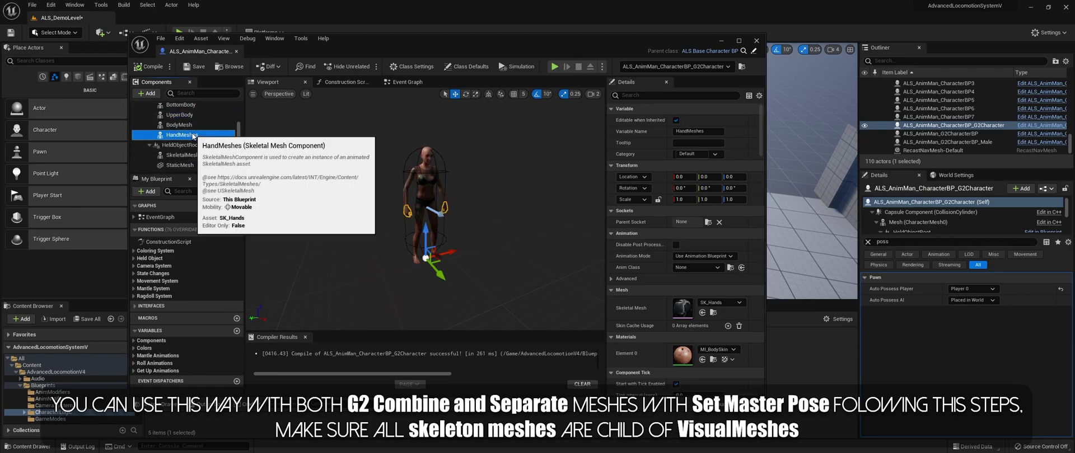
Set BodyMesh's skeletal mesh to SK_HeadMorphs, recompile, and close the Blueprint editor.
{"action": "left_click", "coordinate": [182, 125]}
{"action": "left_click", "coordinate": [725, 302]}
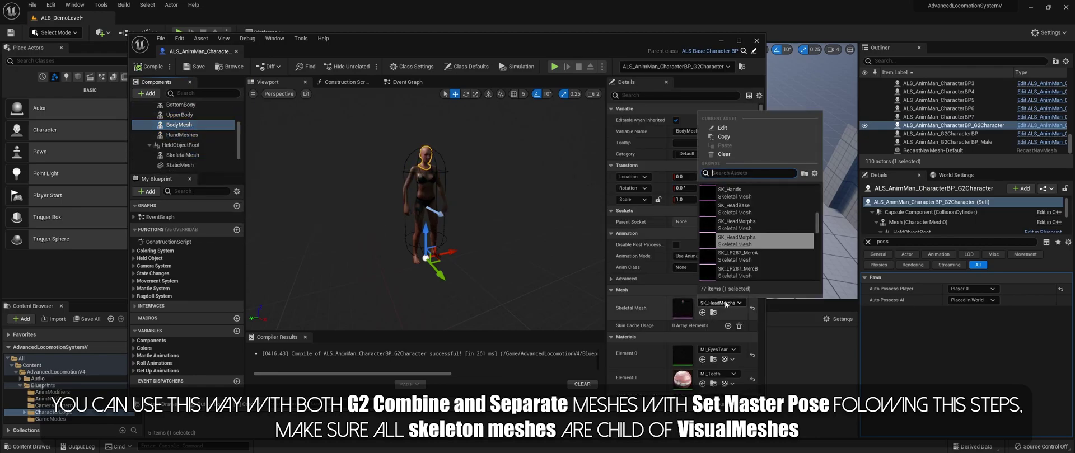
{"action": "left_click", "coordinate": [744, 220]}
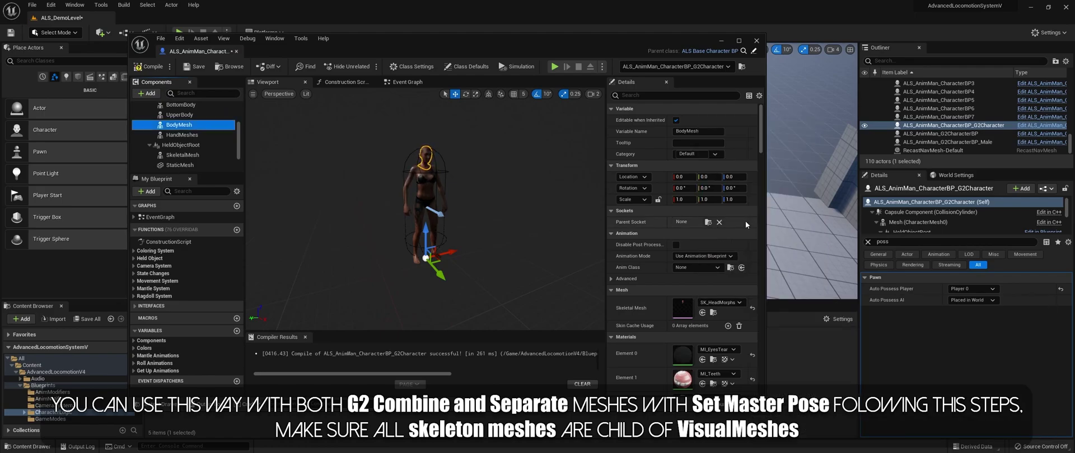
{"action": "left_click", "coordinate": [151, 68]}
{"action": "left_click", "coordinate": [199, 69]}
{"action": "left_click", "coordinate": [756, 40]}
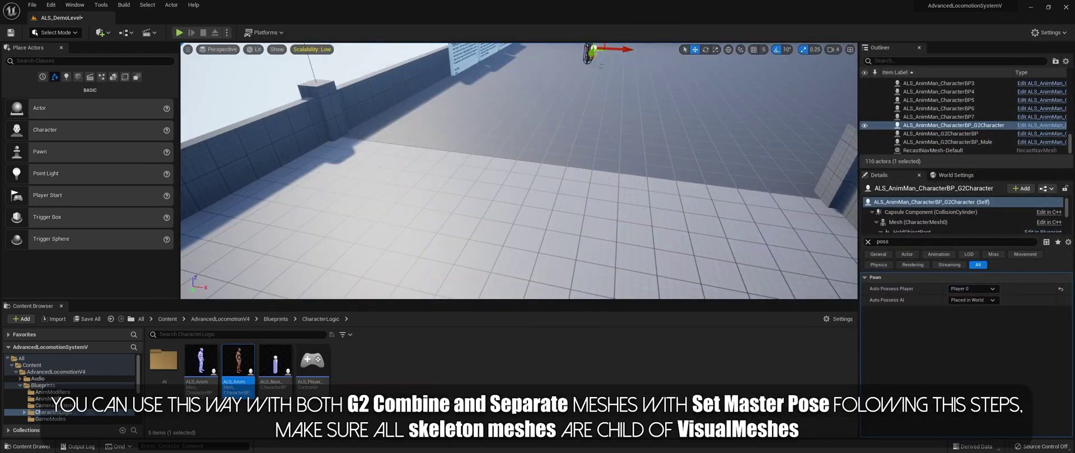
{"action": "key", "text": "f"}
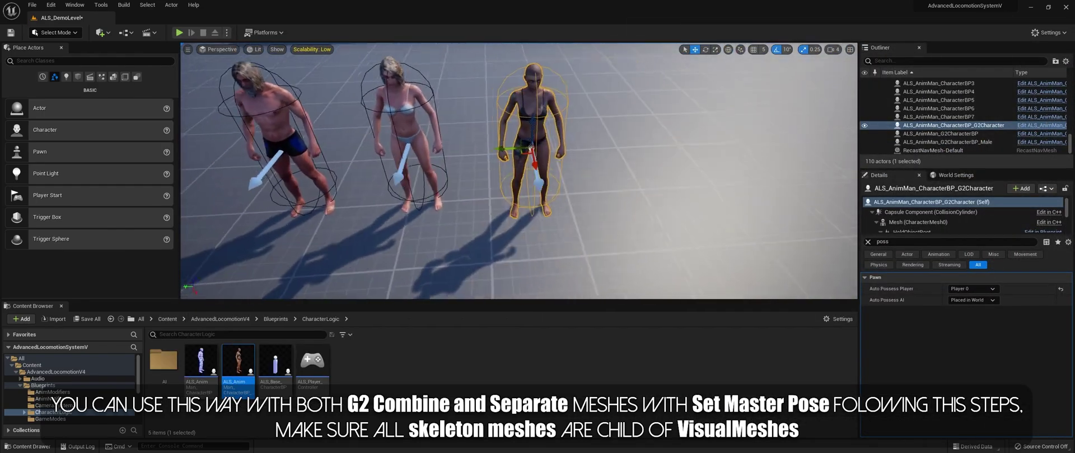
{"action": "right_click_drag", "start_coordinate": [521, 168], "coordinate": [541, 181]}
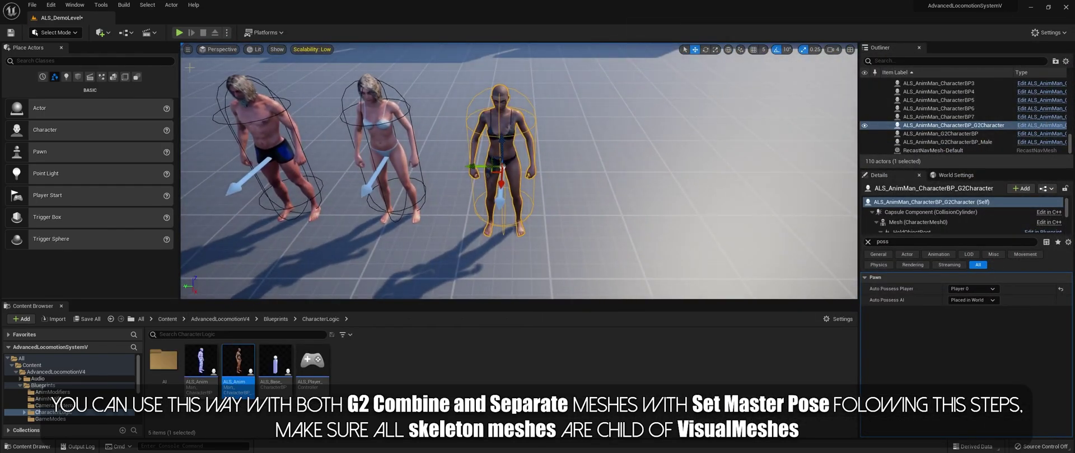
{"action": "left_click", "coordinate": [179, 32]}
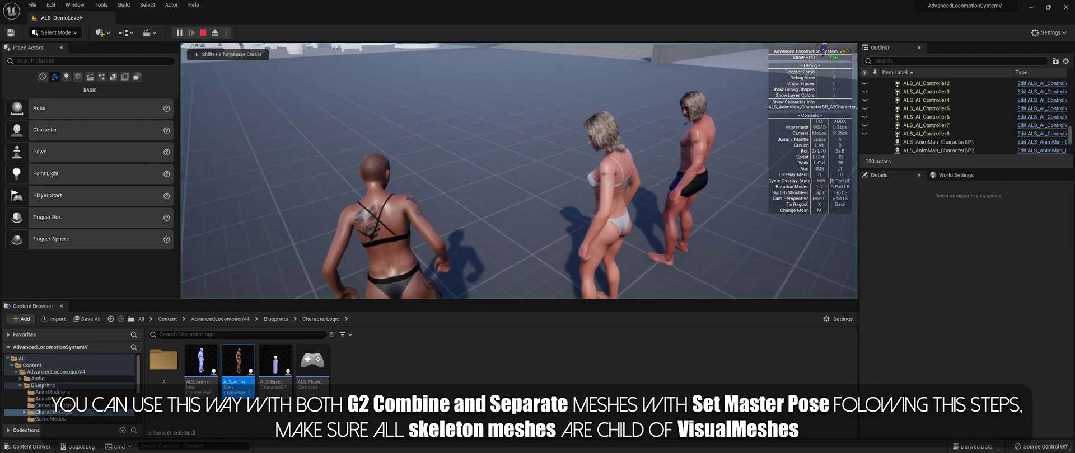
{"action": "key", "text": "w"}
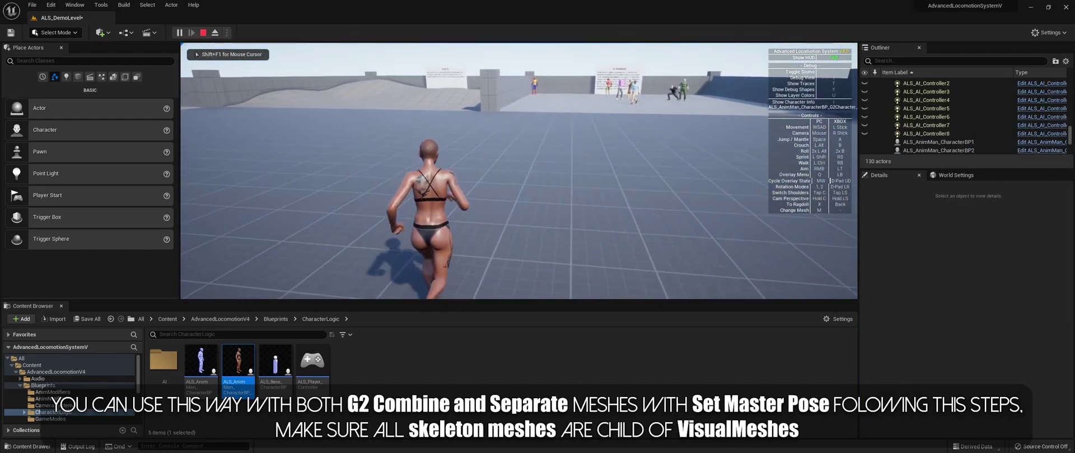
{"action": "key", "text": "w"}
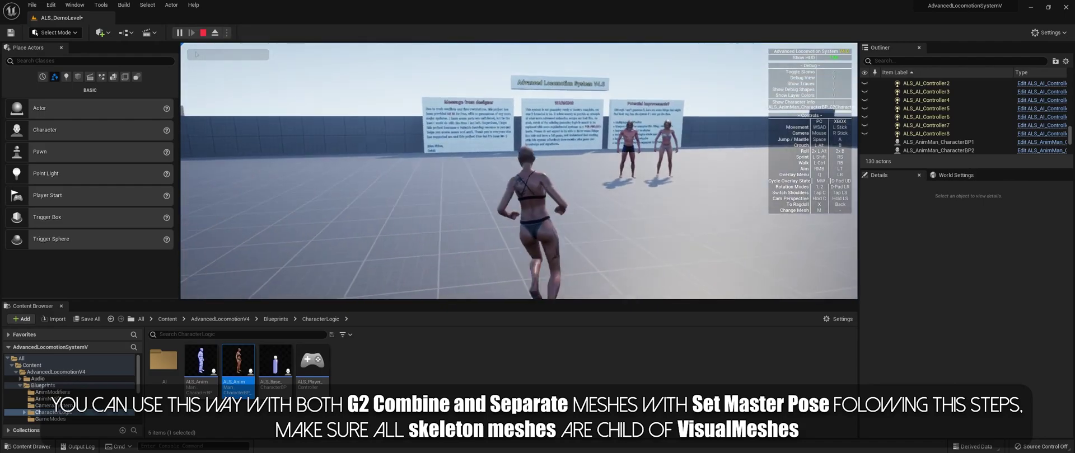
{"action": "key", "text": "w"}
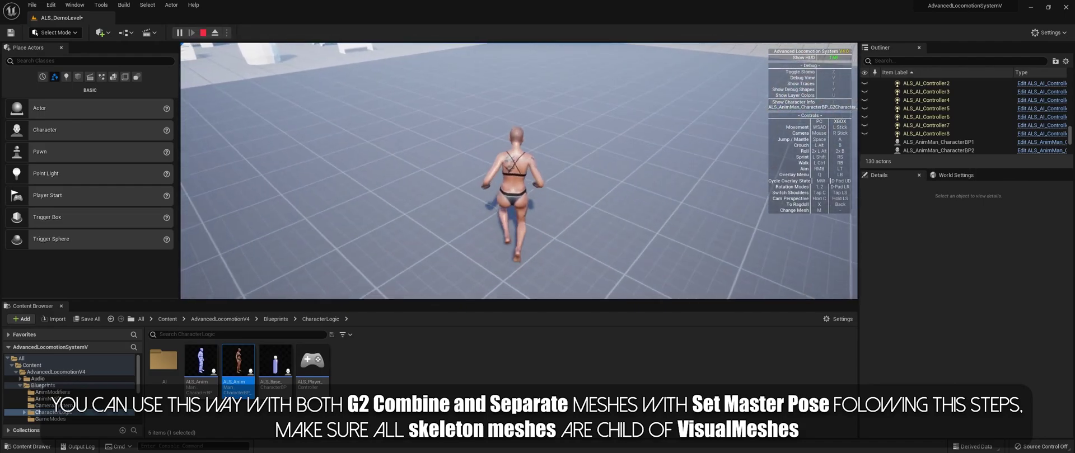
{"action": "key", "text": "x"}
{"action": "key", "text": "x"}
{"action": "key", "text": "q"}
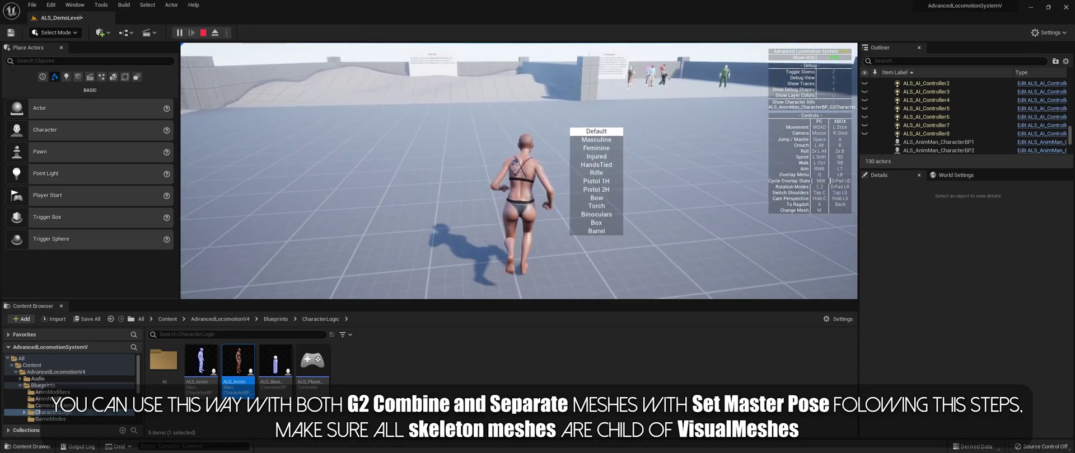
{"action": "key", "text": "q"}
{"action": "scroll", "coordinate": [592, 178], "scroll_direction": "down", "scroll_amount": 2}
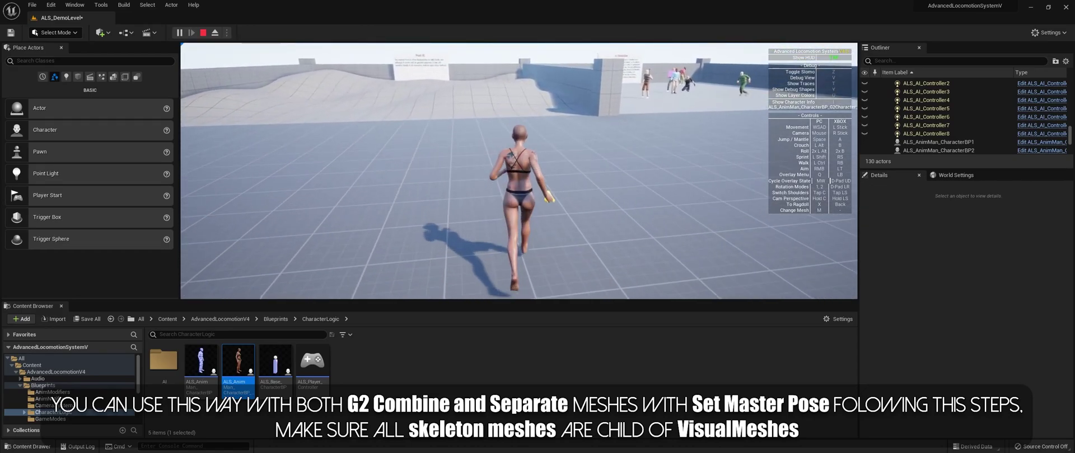
{"action": "key", "text": "q"}
{"action": "key", "text": "Escape"}
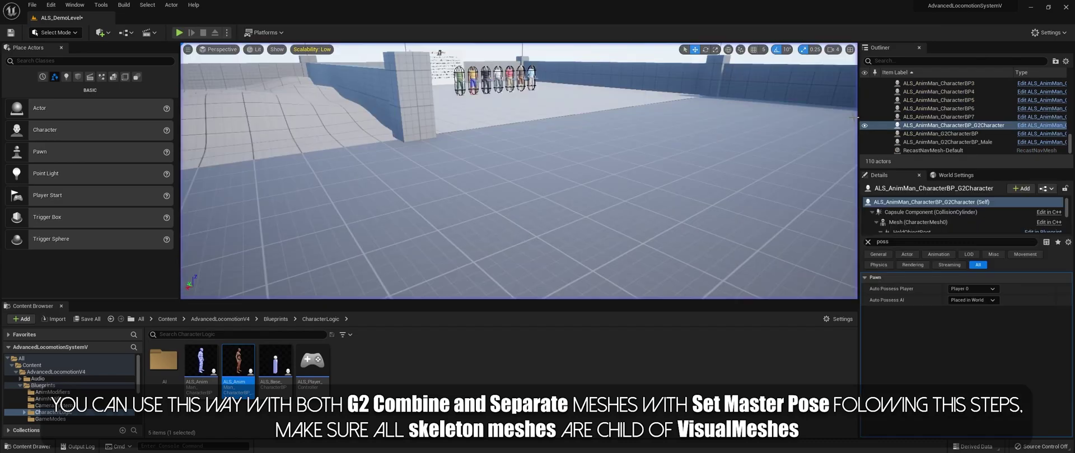
Open the G2 character Blueprint maximized to fill the screen.
{"action": "left_click", "coordinate": [1039, 126]}
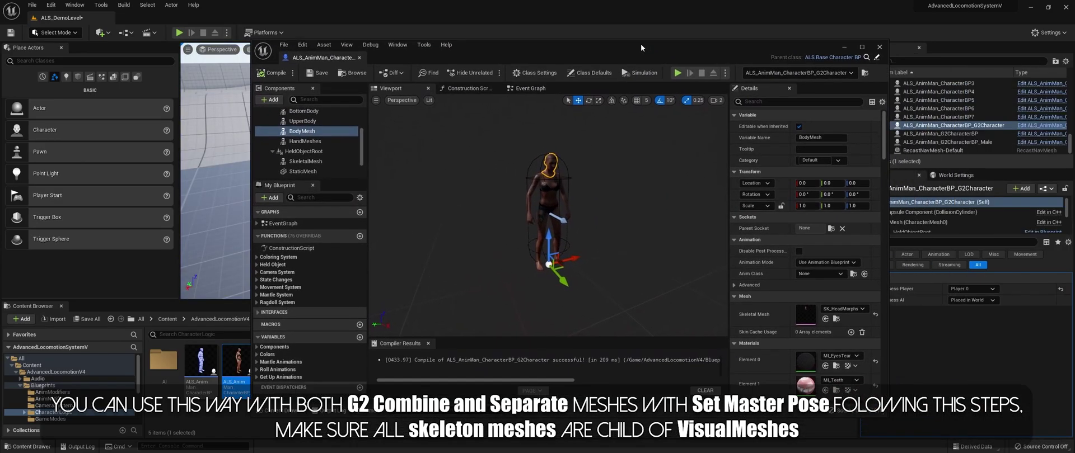
{"action": "left_click", "coordinate": [860, 48]}
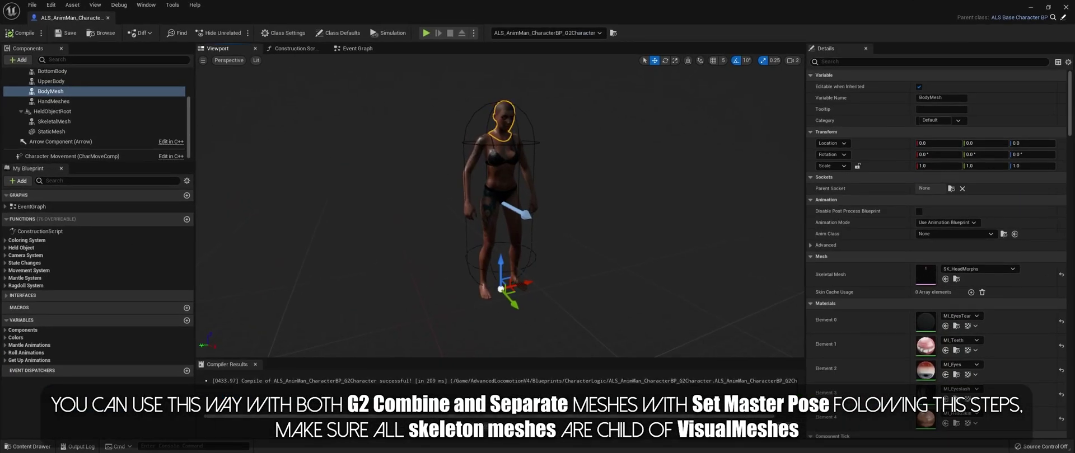
{"action": "scroll", "coordinate": [504, 168], "scroll_direction": "up", "scroll_amount": 5}
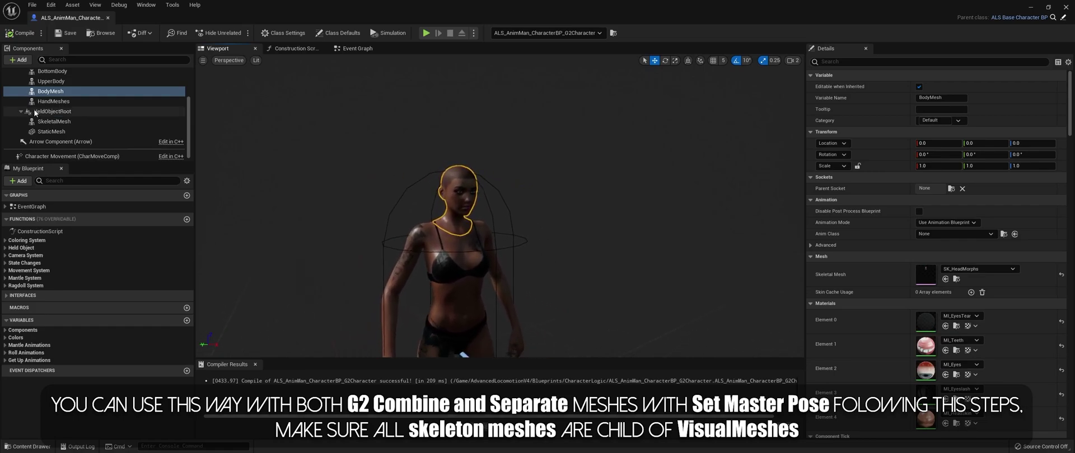
{"action": "scroll", "coordinate": [84, 112], "scroll_direction": "up", "scroll_amount": 2}
Add a skeletal mesh component named 'hairs' under VisualMeshes.
{"action": "left_click", "coordinate": [49, 88]}
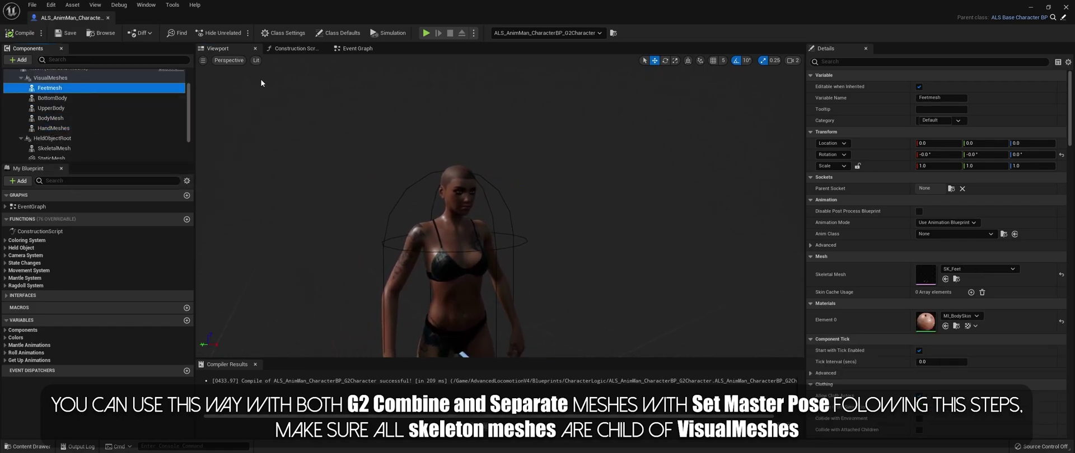
{"action": "left_click", "coordinate": [51, 77]}
{"action": "left_click", "coordinate": [18, 60]}
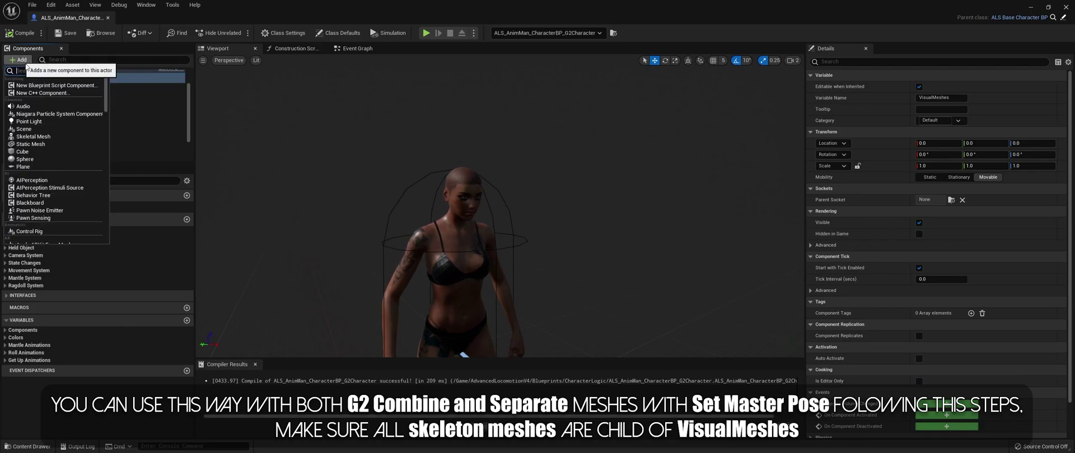
{"action": "left_click", "coordinate": [34, 136]}
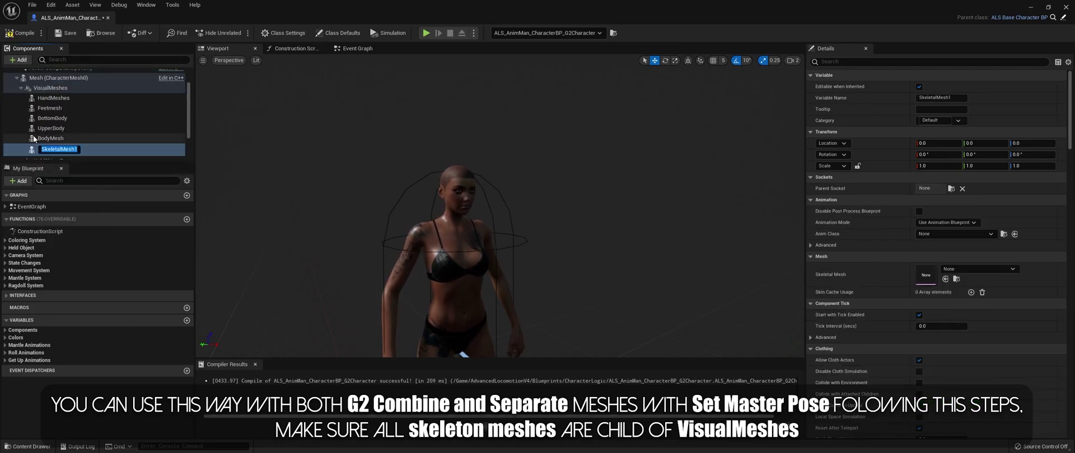
{"action": "type", "text": "hairs"}
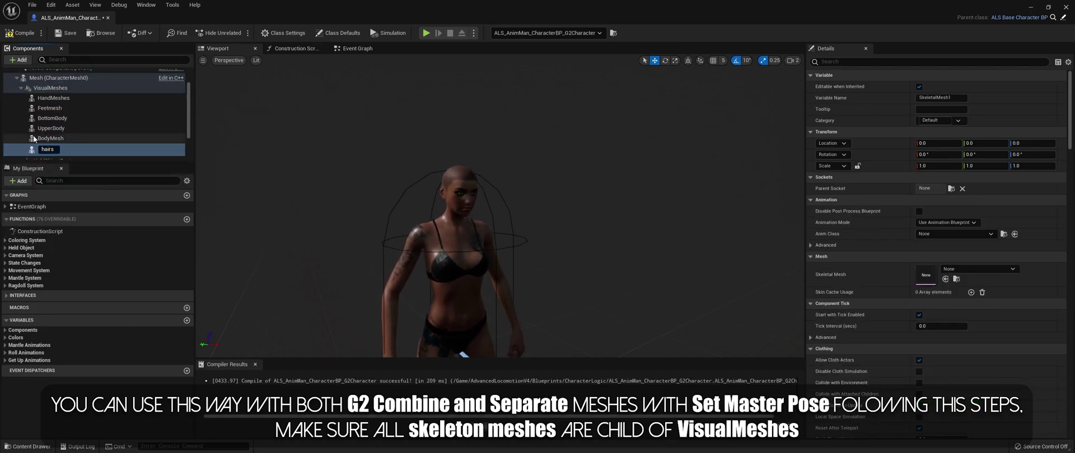
{"action": "key", "text": "Return"}
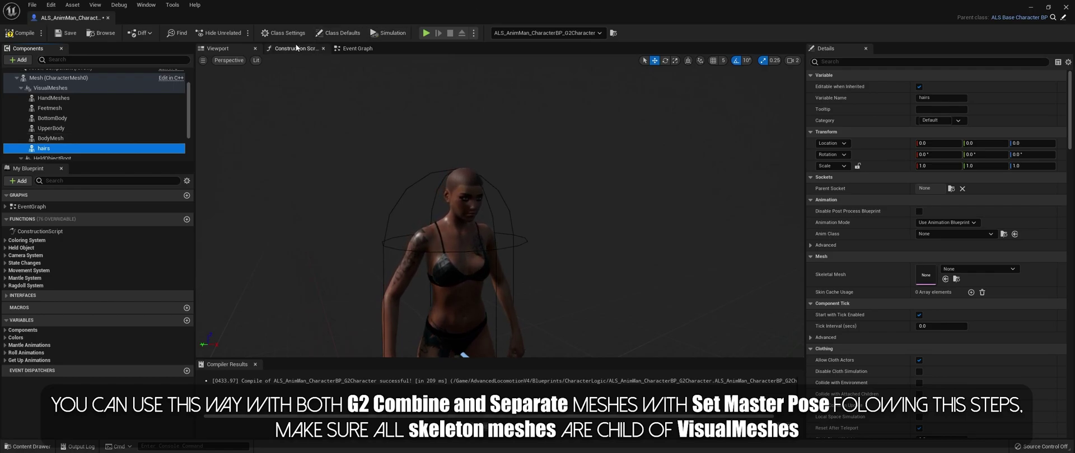
{"action": "left_click", "coordinate": [294, 49]}
Wire a hairs getter into Set Master Pose's Target and rename the component Hairs_0.
{"action": "left_click_drag", "start_coordinate": [43, 148], "coordinate": [295, 262]}
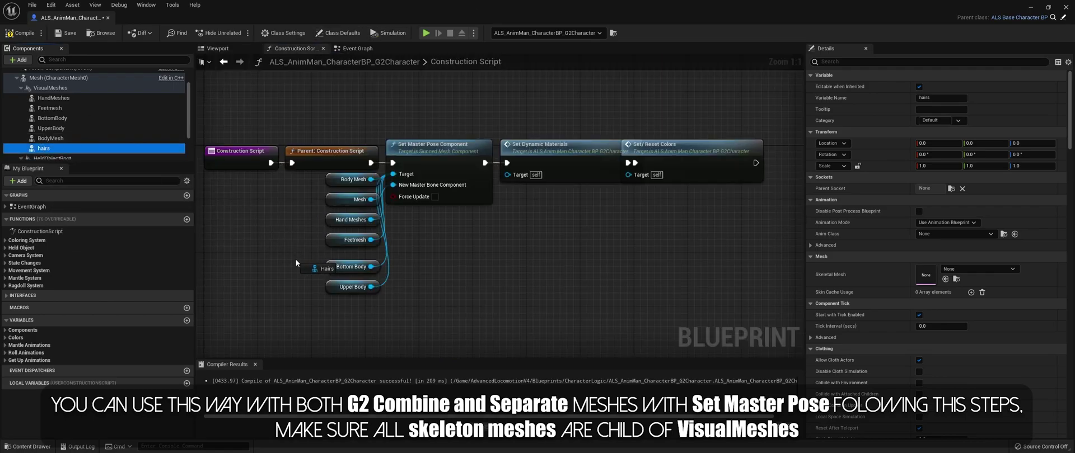
{"action": "mouse_move", "coordinate": [325, 310]}
{"action": "left_mouse_down"}
{"action": "mouse_move", "coordinate": [418, 183]}
{"action": "mouse_move", "coordinate": [399, 182]}
{"action": "left_mouse_up"}
{"action": "left_click_drag", "start_coordinate": [339, 318], "coordinate": [340, 309]}
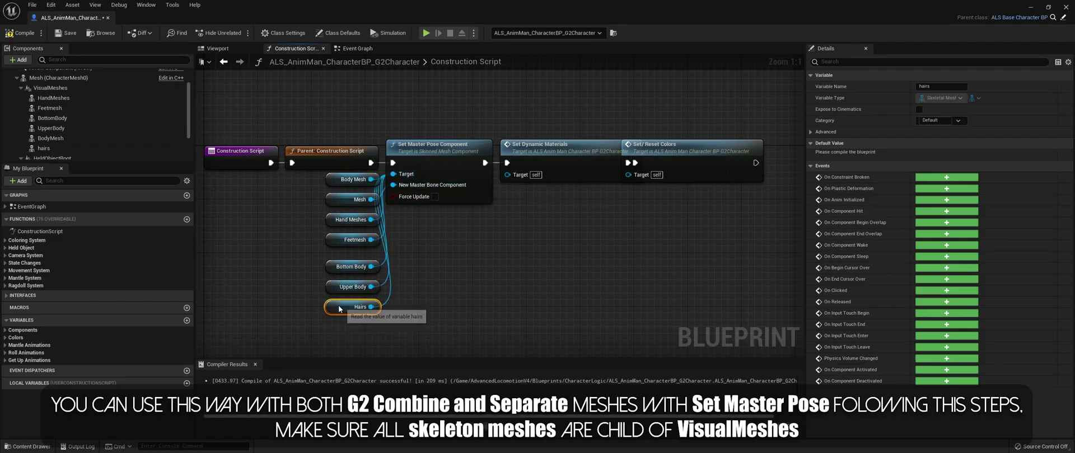
{"action": "left_click", "coordinate": [42, 149]}
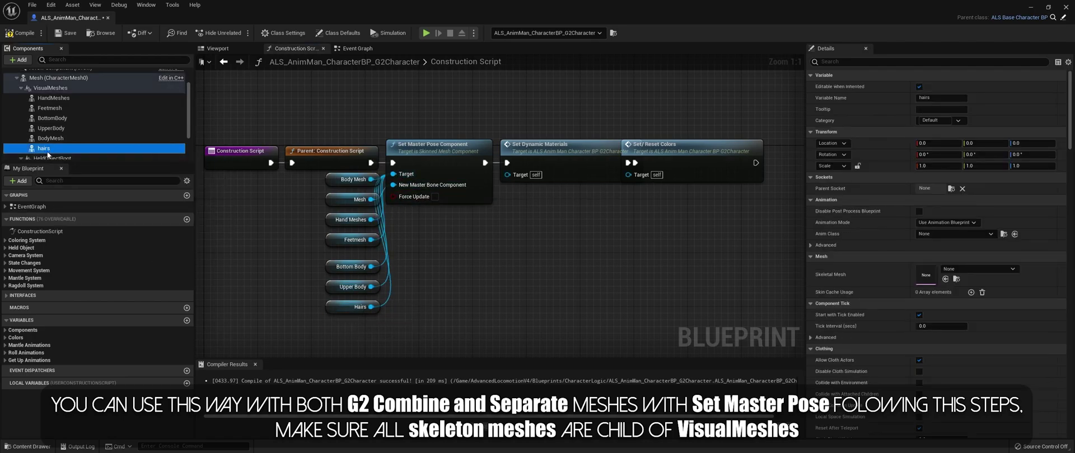
{"action": "left_click", "coordinate": [53, 149]}
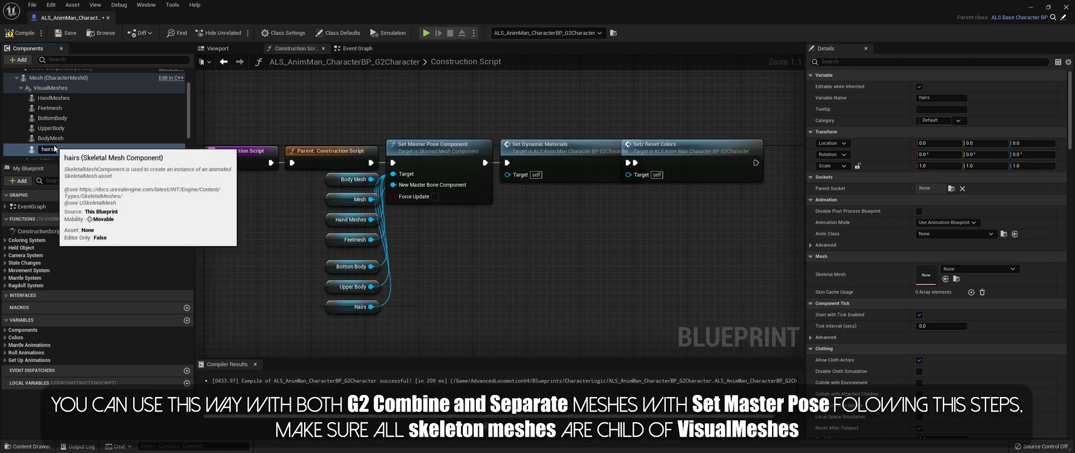
{"action": "type", "text": "H"}
{"action": "key", "text": "Return"}
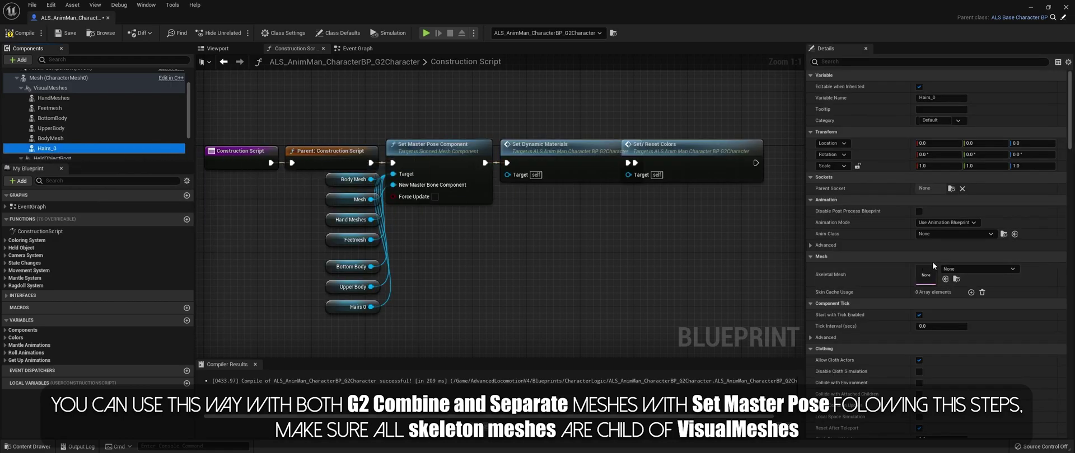
Set Hairs_0's skeletal mesh to SK_FHair, then compile and save the Blueprint.
{"action": "left_click", "coordinate": [977, 270]}
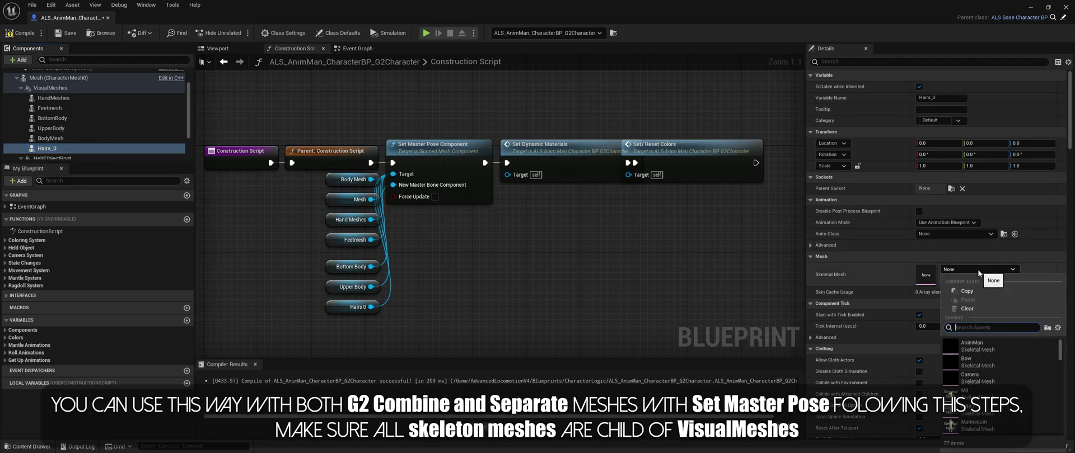
{"action": "type", "text": "hair"}
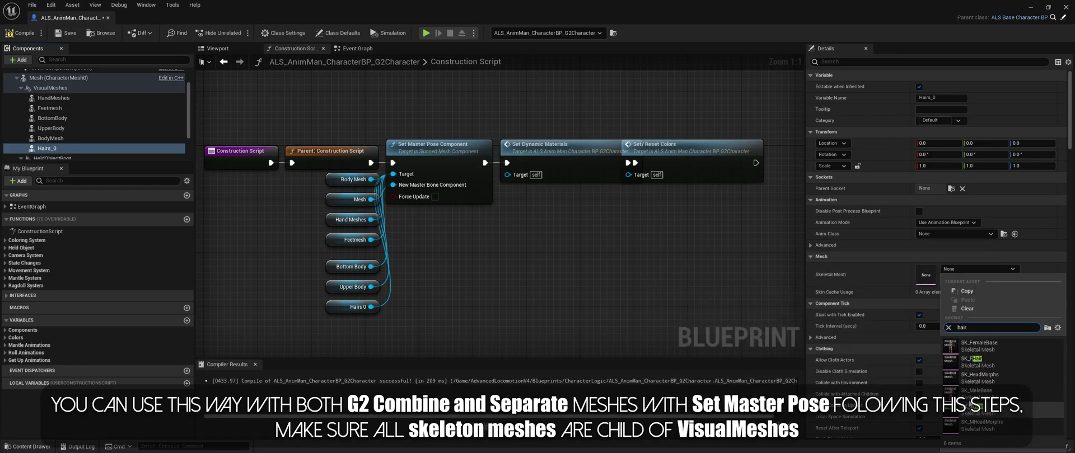
{"action": "mouse_move", "coordinate": [973, 367]}
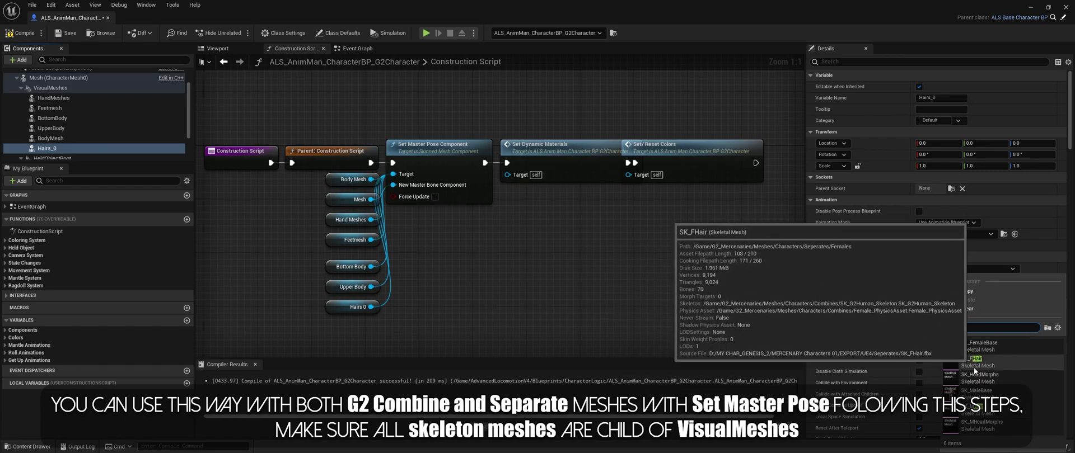
{"action": "left_click", "coordinate": [1002, 360]}
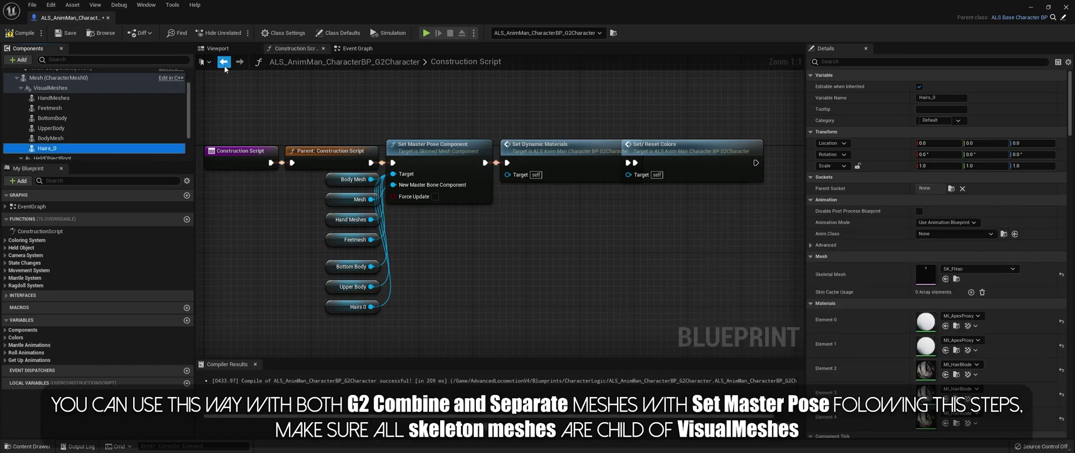
{"action": "left_click", "coordinate": [218, 49]}
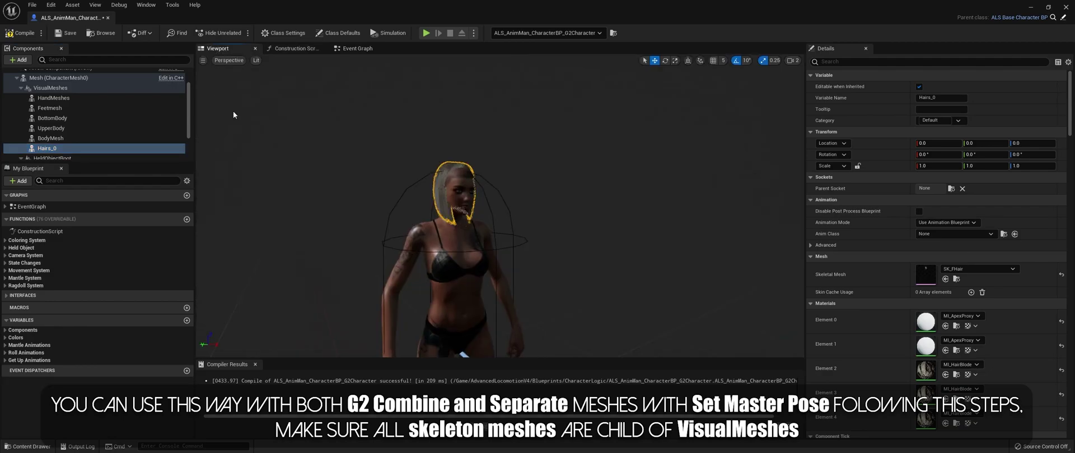
{"action": "left_click", "coordinate": [19, 34]}
{"action": "left_click", "coordinate": [70, 34]}
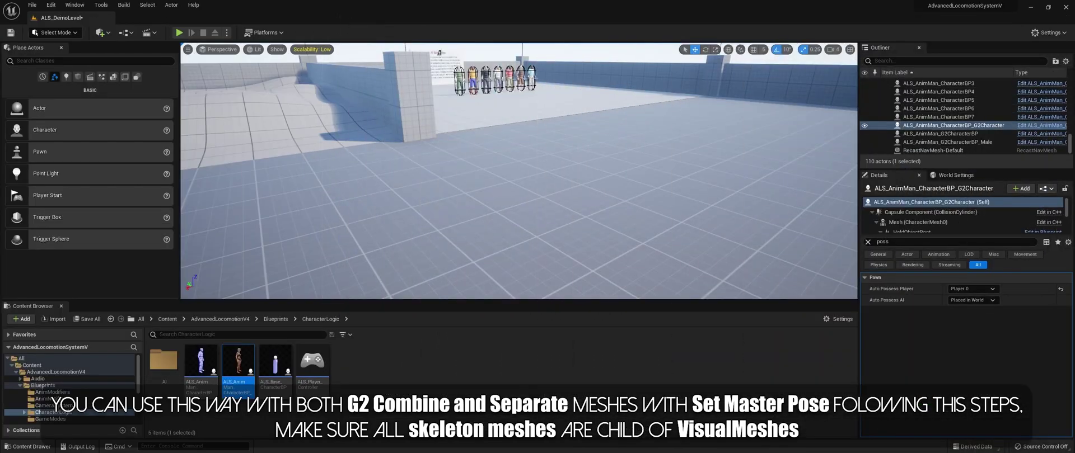
Play the level, ragdoll the character with X and recover, then stop with Esc.
{"action": "left_click", "coordinate": [179, 32]}
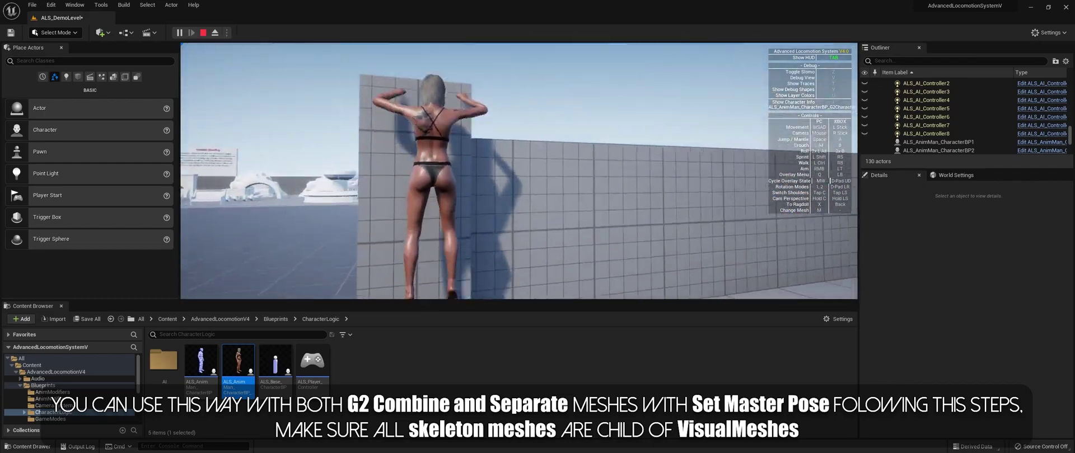
{"action": "key", "text": "x"}
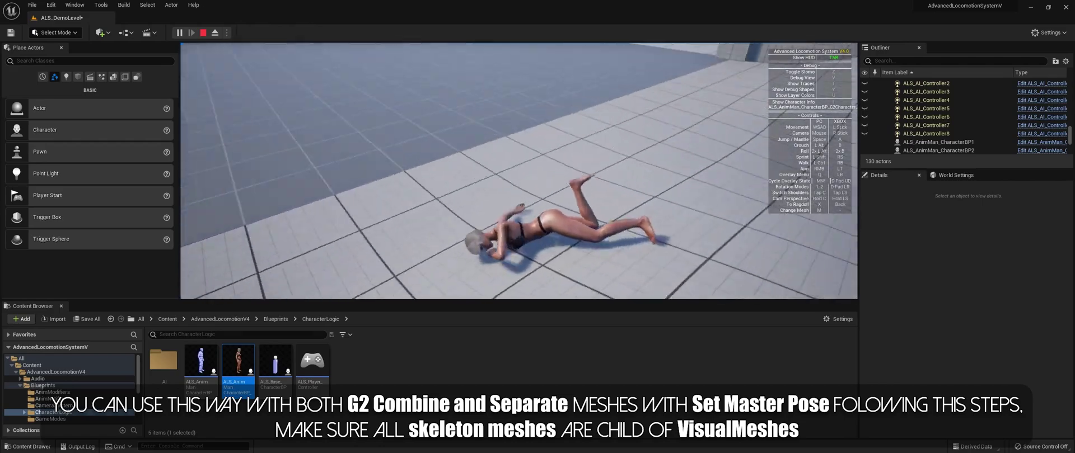
{"action": "key", "text": "x"}
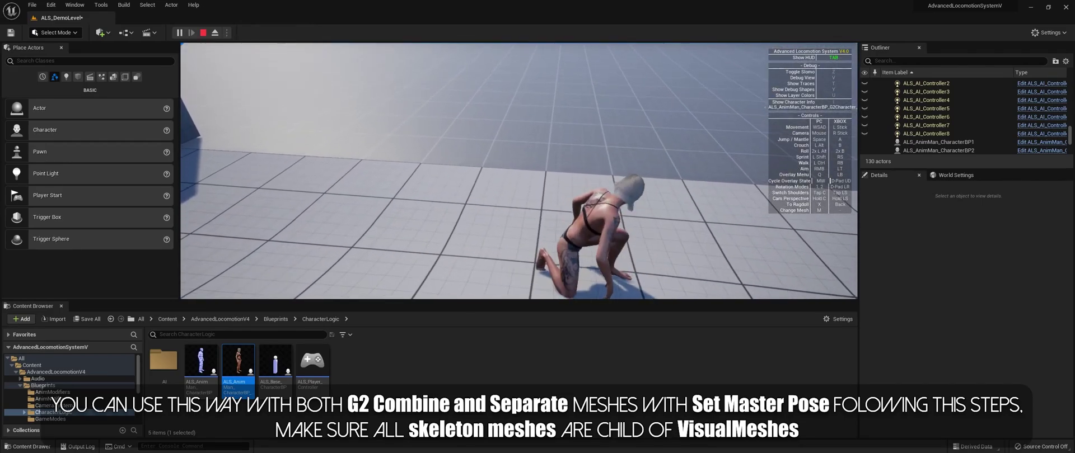
{"action": "key", "text": "Escape"}
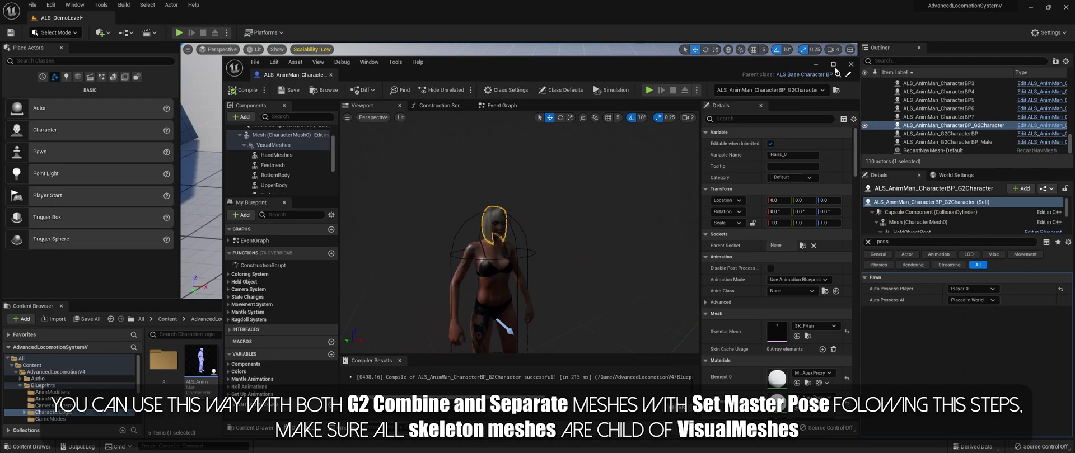
Clear the skeletal mesh from Hairs_0 and select VisualMeshes as the parent.
{"action": "left_click", "coordinate": [834, 65]}
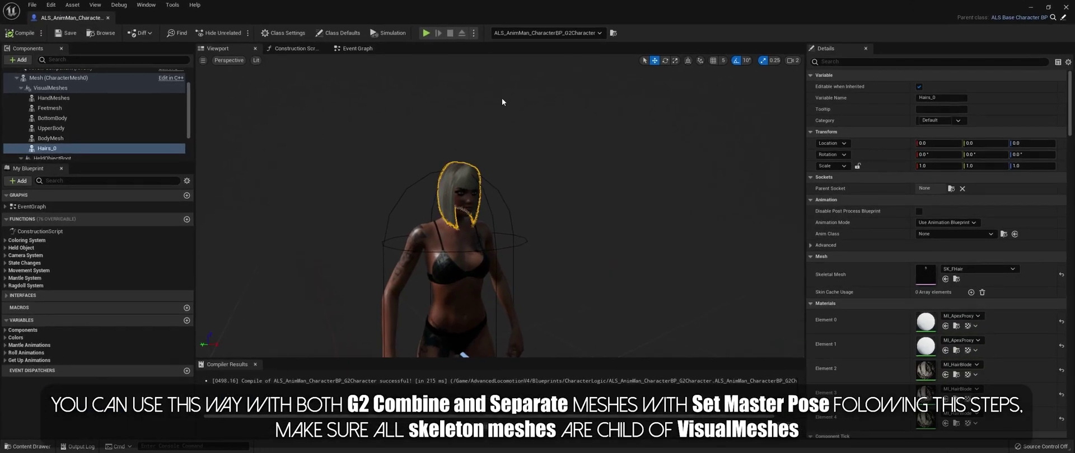
{"action": "left_click", "coordinate": [1061, 274]}
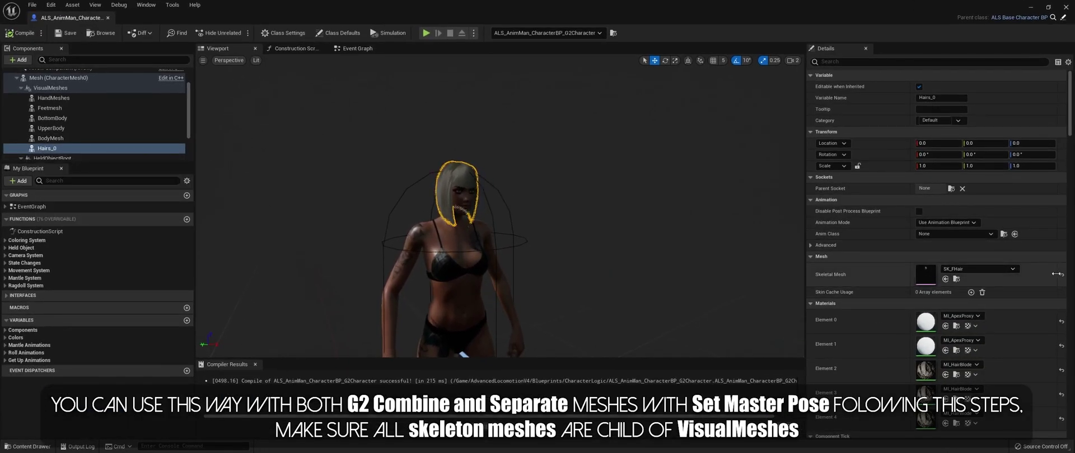
{"action": "left_click", "coordinate": [55, 89]}
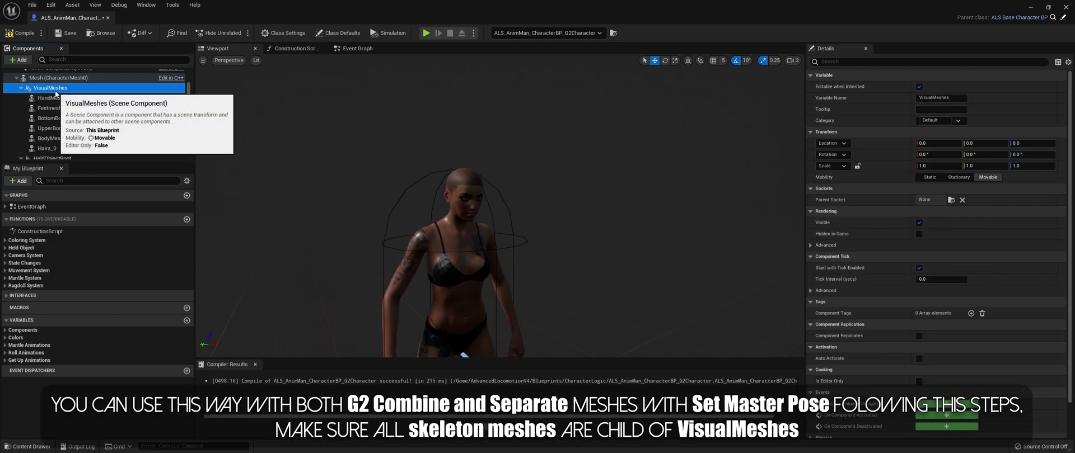
{"action": "right_click", "coordinate": [55, 90]}
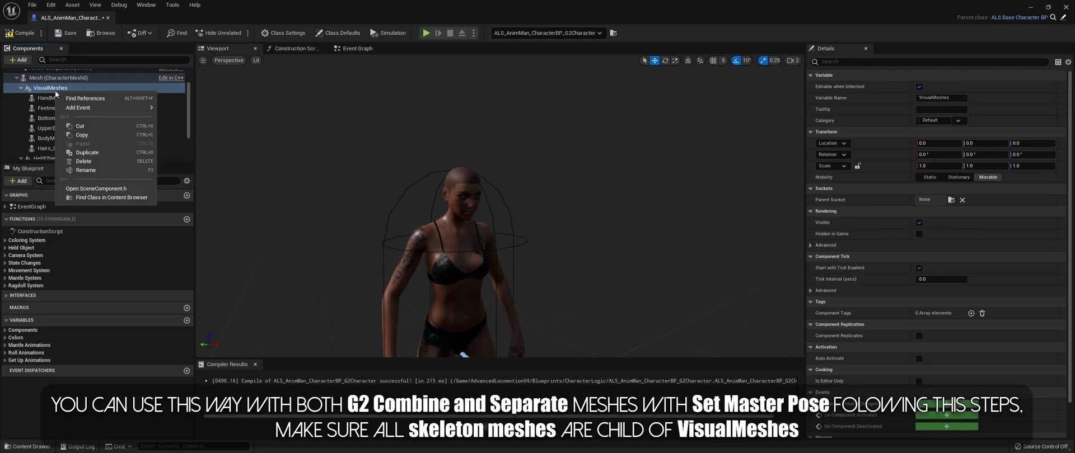
{"action": "left_click", "coordinate": [27, 59]}
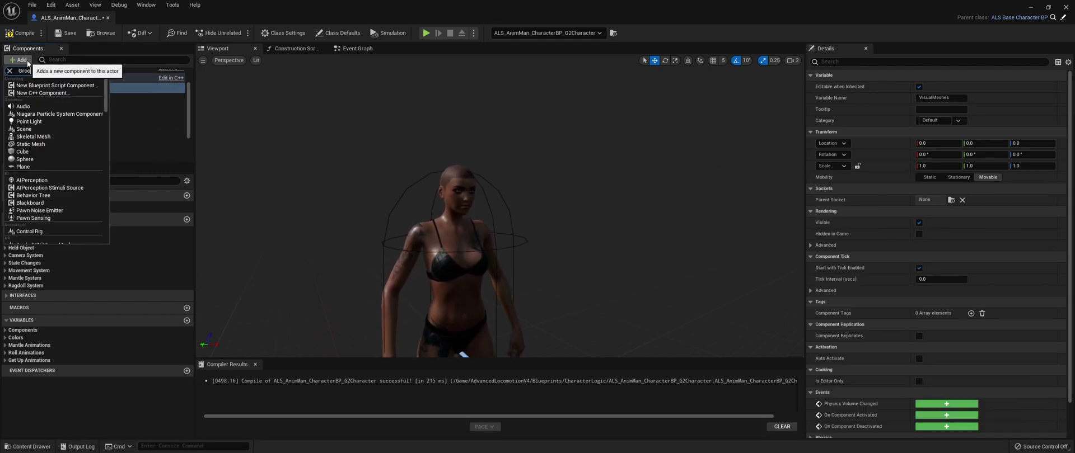
{"action": "key", "text": "Escape"}
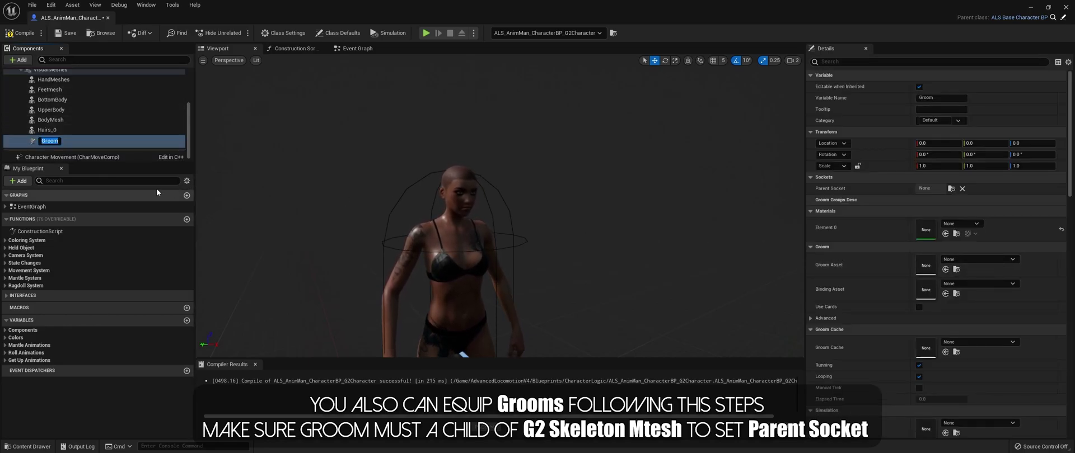
Name the groom component GroomHair and assign it the Gr_FemaleHair_01 groom asset.
{"action": "key", "text": "Right"}
{"action": "key", "text": "Return"}
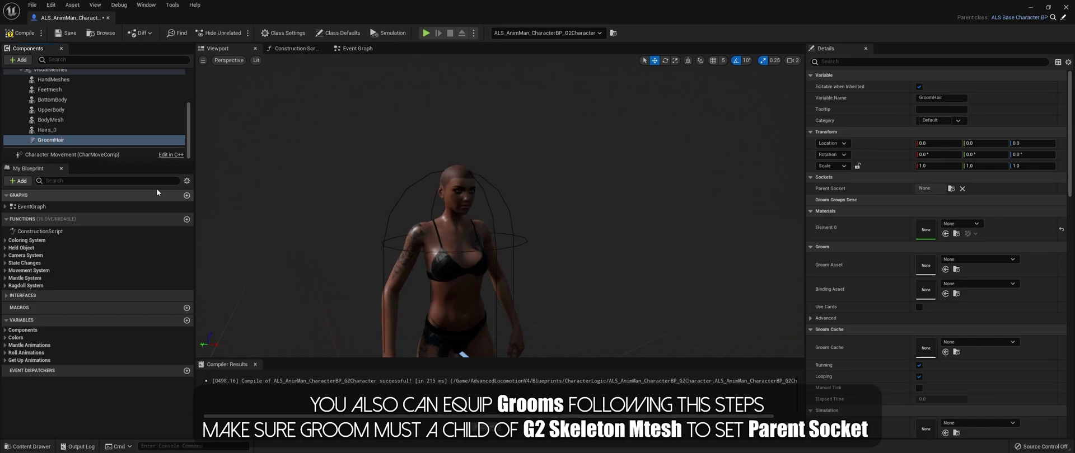
{"action": "left_click", "coordinate": [975, 264]}
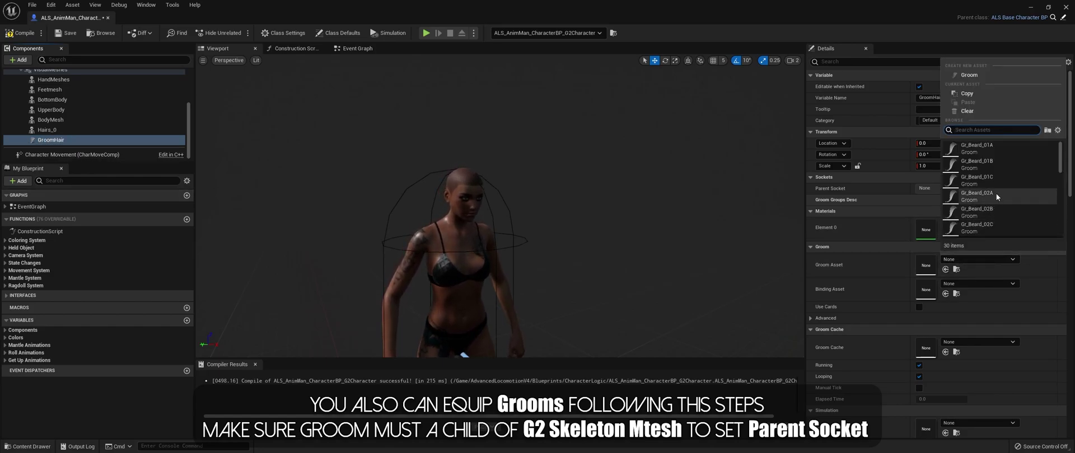
{"action": "scroll", "coordinate": [996, 189], "scroll_direction": "down", "scroll_amount": 3}
{"action": "scroll", "coordinate": [996, 189], "scroll_direction": "down", "scroll_amount": 3}
{"action": "scroll", "coordinate": [996, 193], "scroll_direction": "down", "scroll_amount": 3}
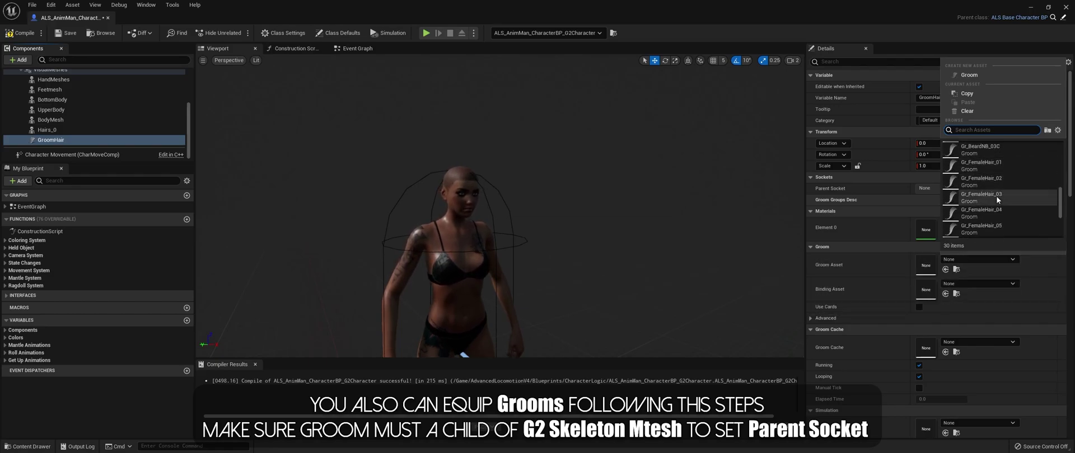
{"action": "left_click", "coordinate": [998, 180]}
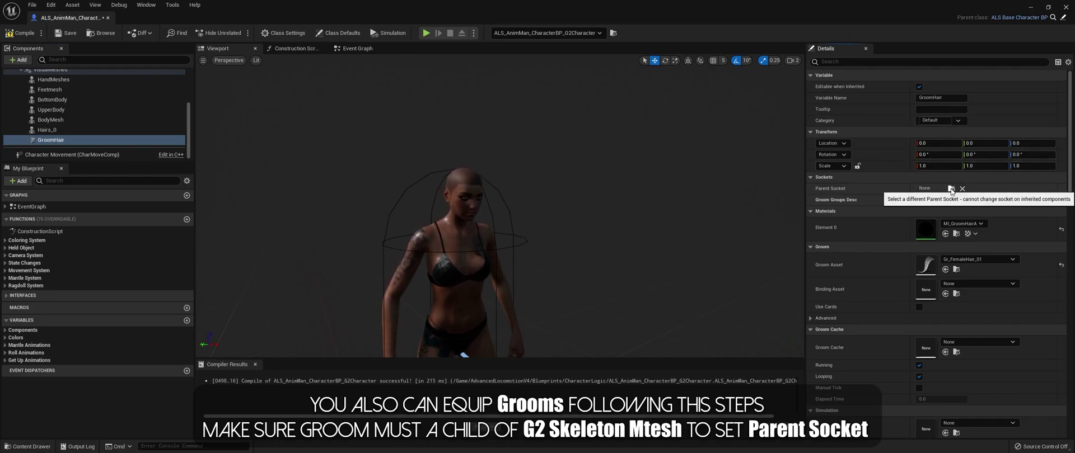
Select GroomHair, view the whole character, and start renaming the Hairs_0 component.
{"action": "left_click", "coordinate": [38, 137]}
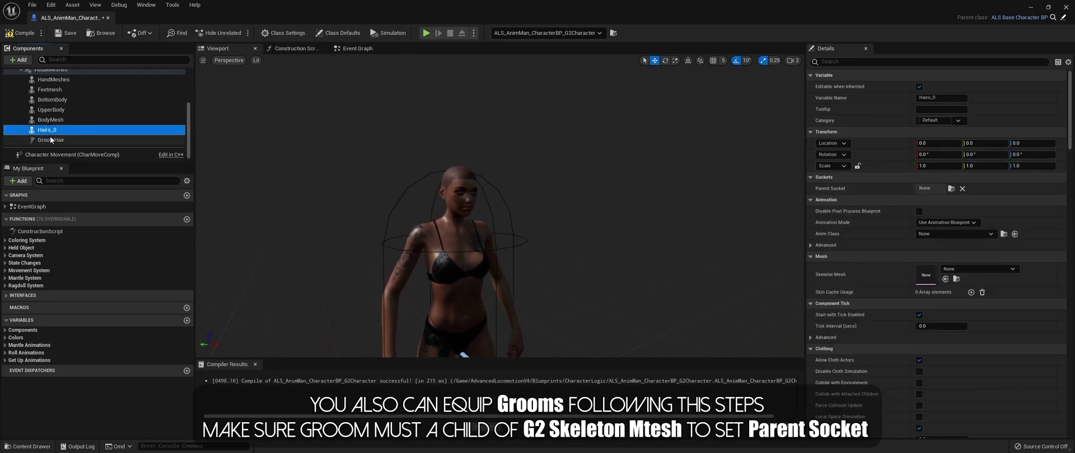
{"action": "left_click", "coordinate": [950, 190]}
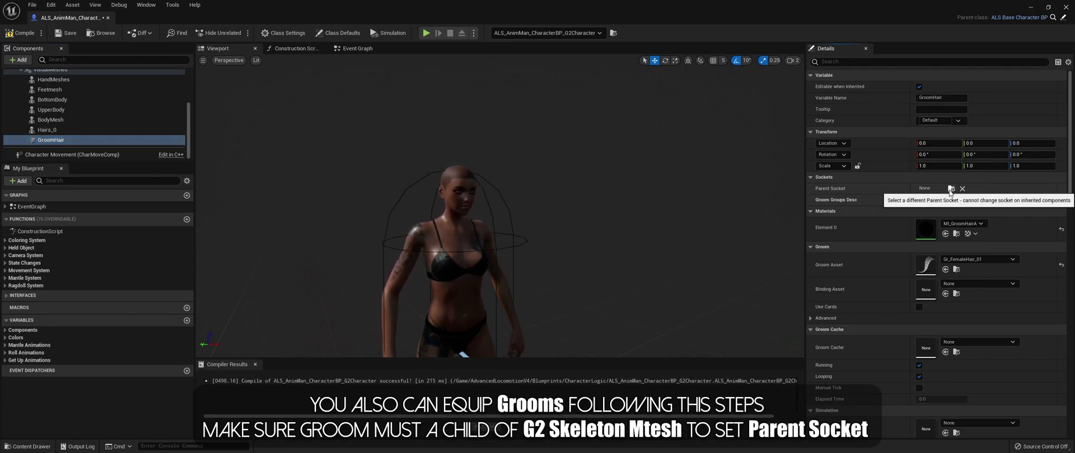
{"action": "left_click_drag", "start_coordinate": [647, 210], "coordinate": [570, 251]}
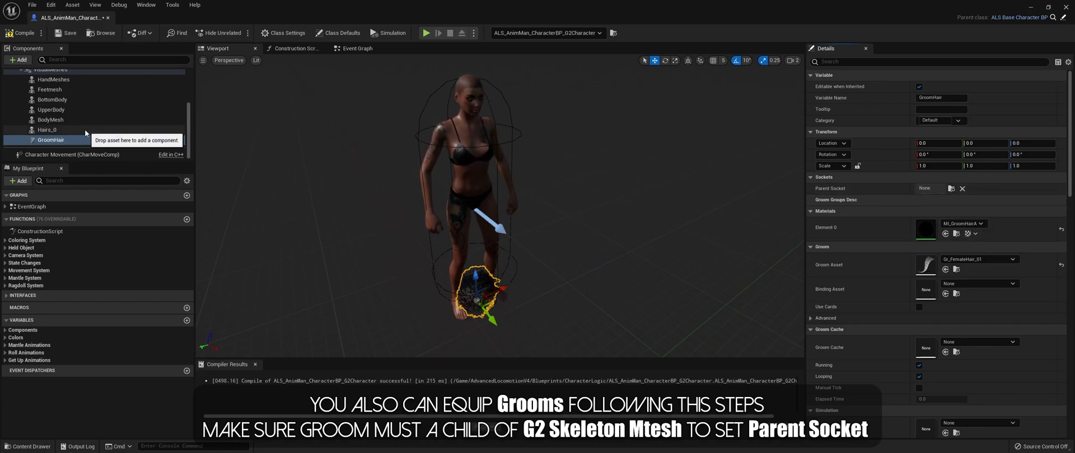
{"action": "left_click", "coordinate": [61, 131]}
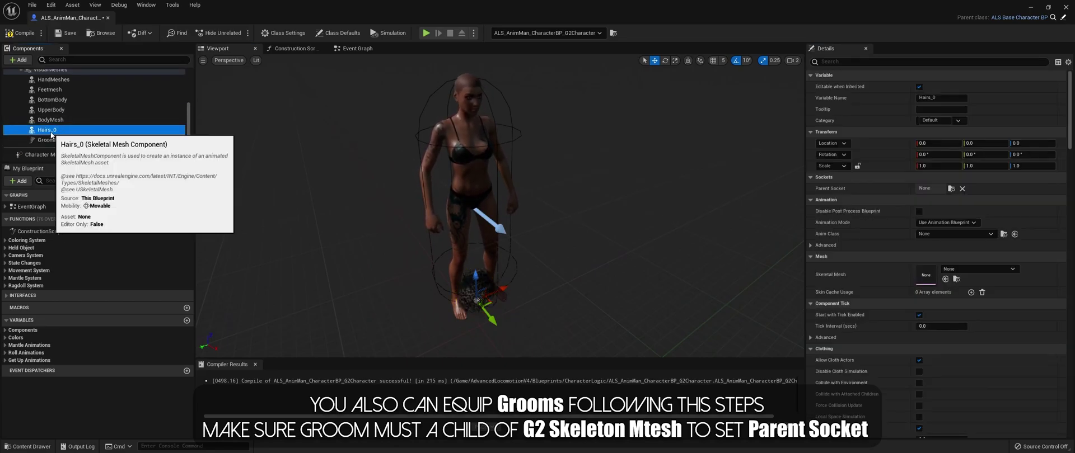
{"action": "key", "text": "F2"}
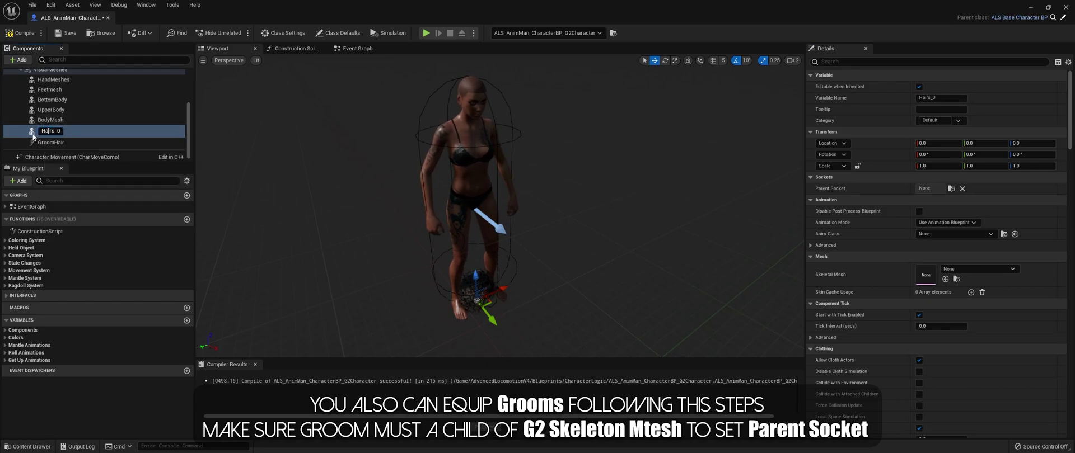
Parent GroomHair under BodyMesh on the head socket, then compile and save the Blueprint.
{"action": "left_click", "coordinate": [50, 142]}
{"action": "left_click_drag", "start_coordinate": [49, 141], "coordinate": [45, 119]}
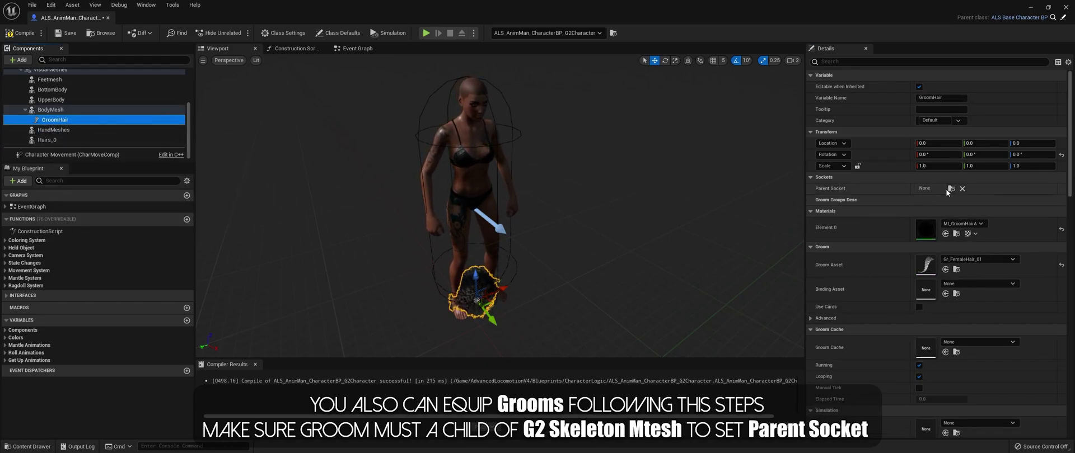
{"action": "left_click", "coordinate": [951, 189]}
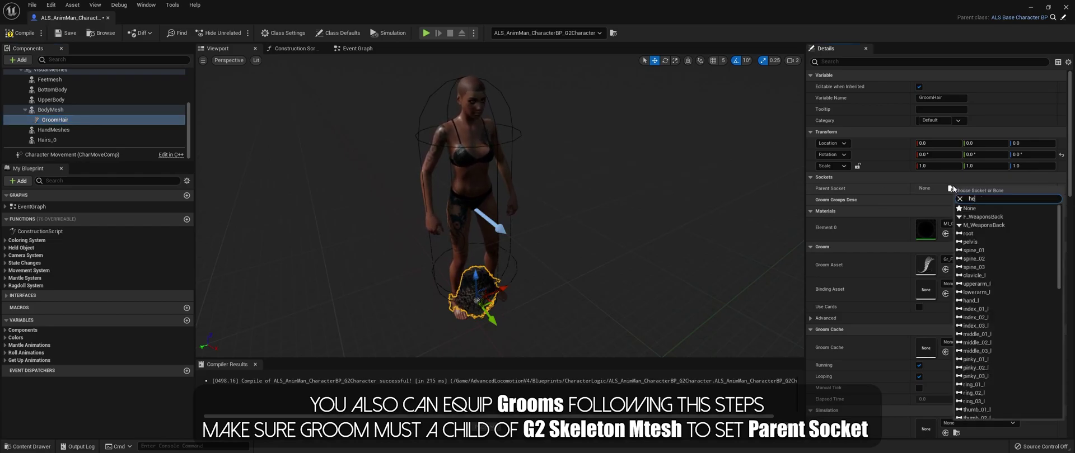
{"action": "type", "text": "ad"}
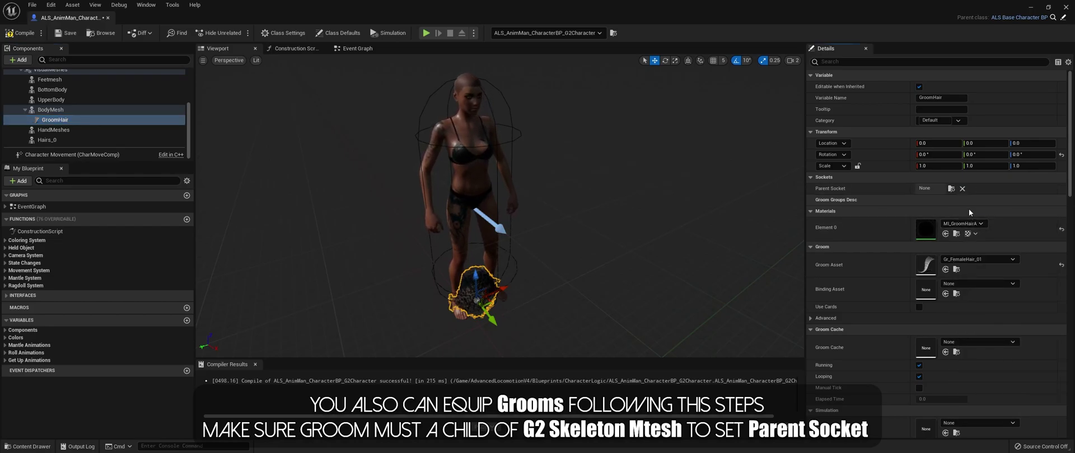
{"action": "left_click", "coordinate": [968, 209]}
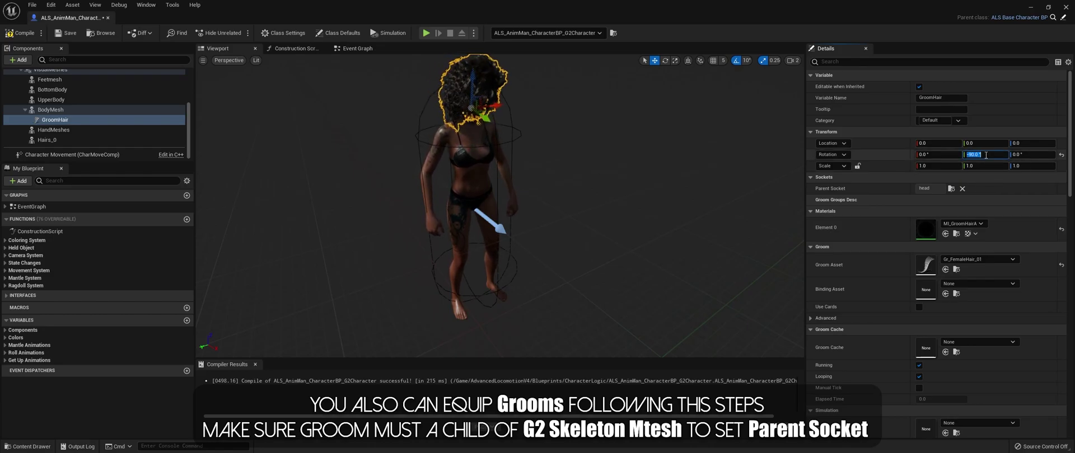
{"action": "left_click", "coordinate": [44, 39]}
{"action": "left_click", "coordinate": [66, 34]}
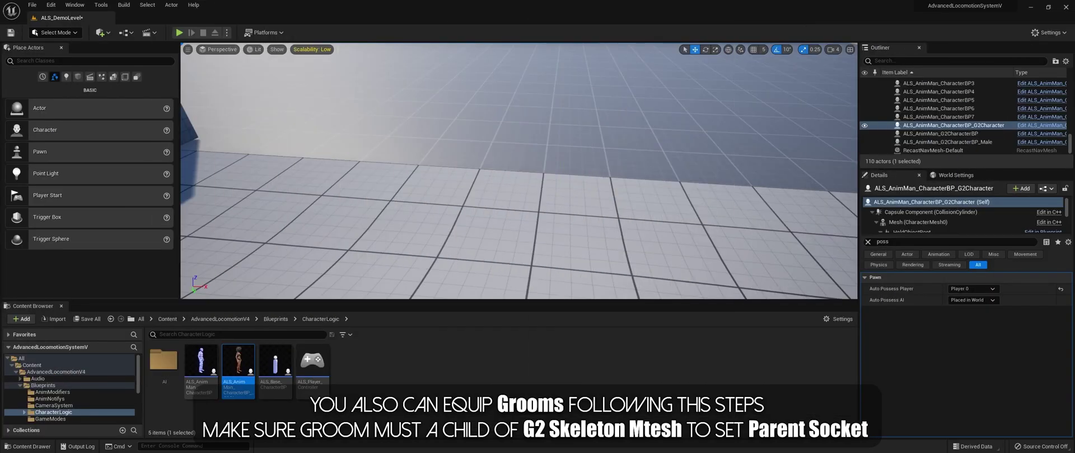
Play the level with Alt+P and run the character around using WASD.
{"action": "key", "text": "alt+p"}
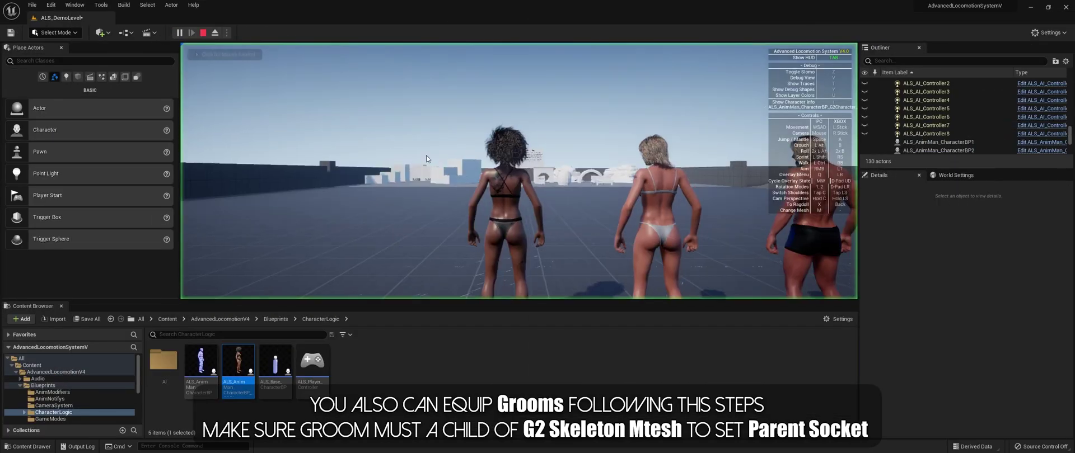
{"action": "left_click", "coordinate": [426, 159]}
{"action": "key", "text": "w"}
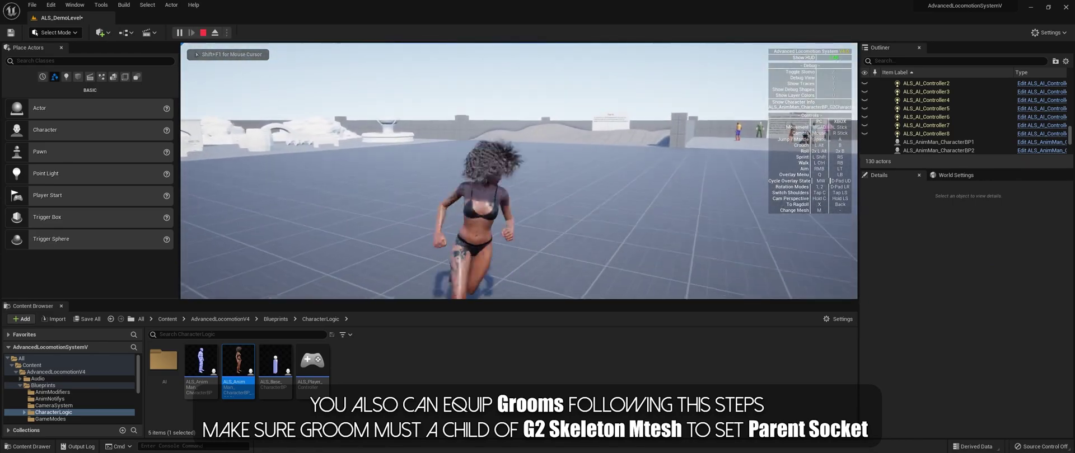
{"action": "key", "text": "d"}
{"action": "key", "text": "d"}
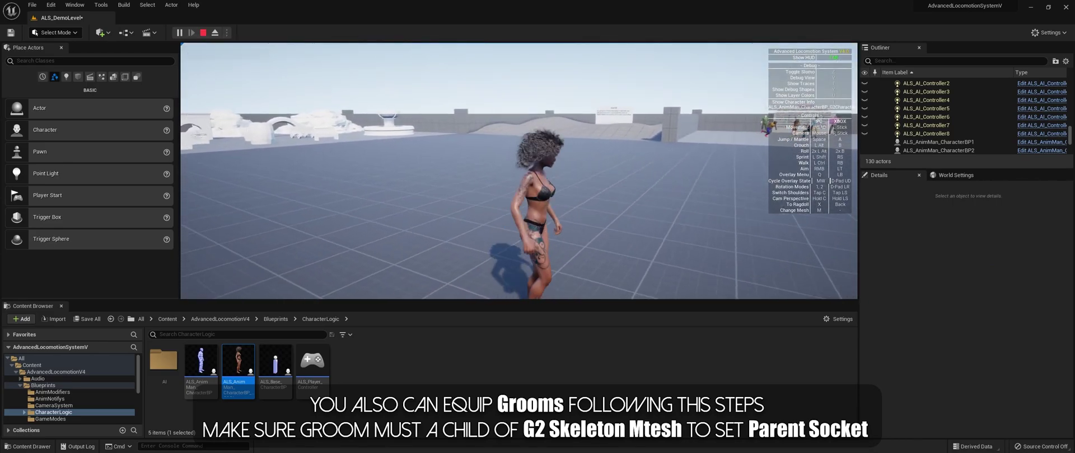
{"action": "key", "text": "s"}
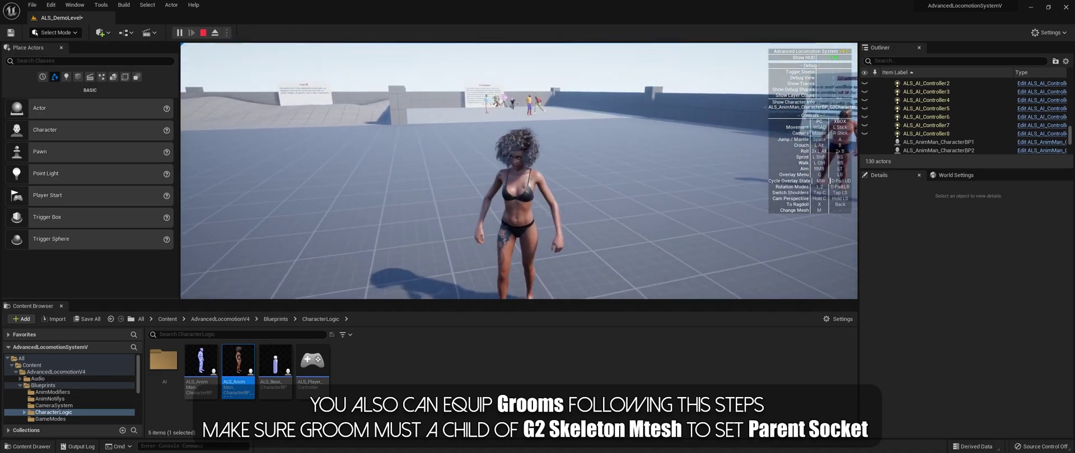
{"action": "key", "text": "d"}
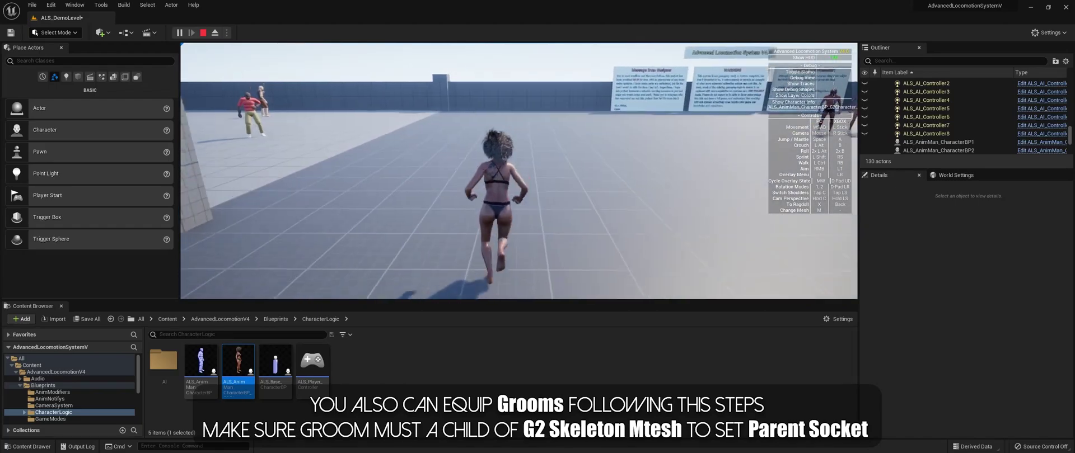
Toggle ragdoll with X, run again, stop play, and select GroomHair in the maximized Blueprint.
{"action": "key", "text": "x"}
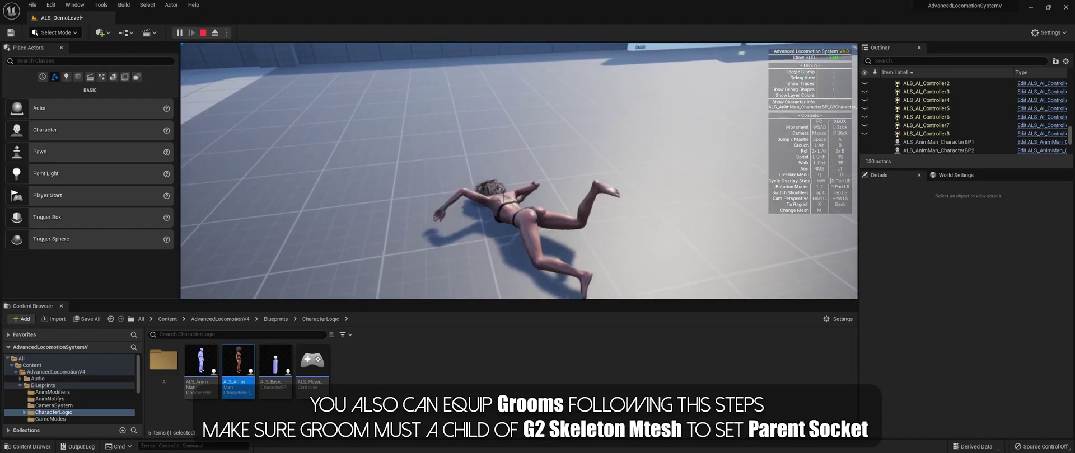
{"action": "key", "text": "x"}
{"action": "key", "text": "w"}
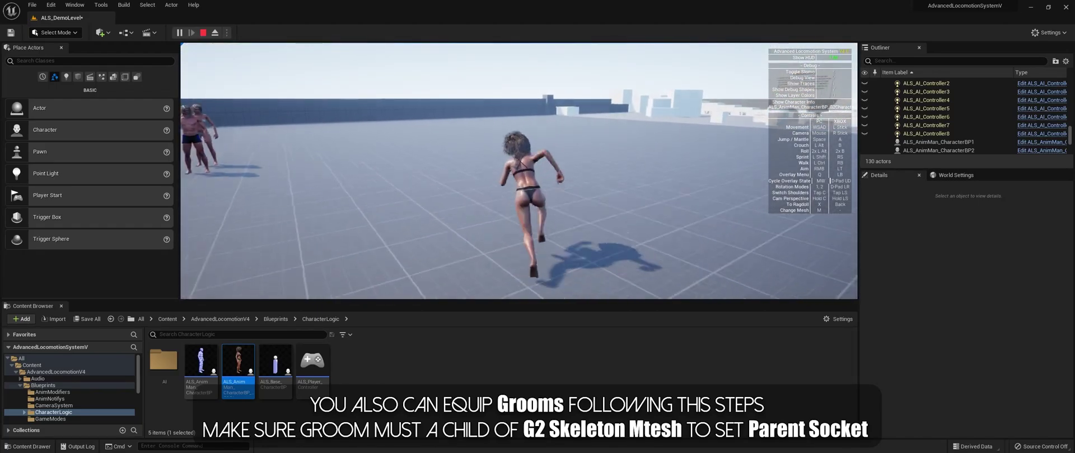
{"action": "key", "text": "s"}
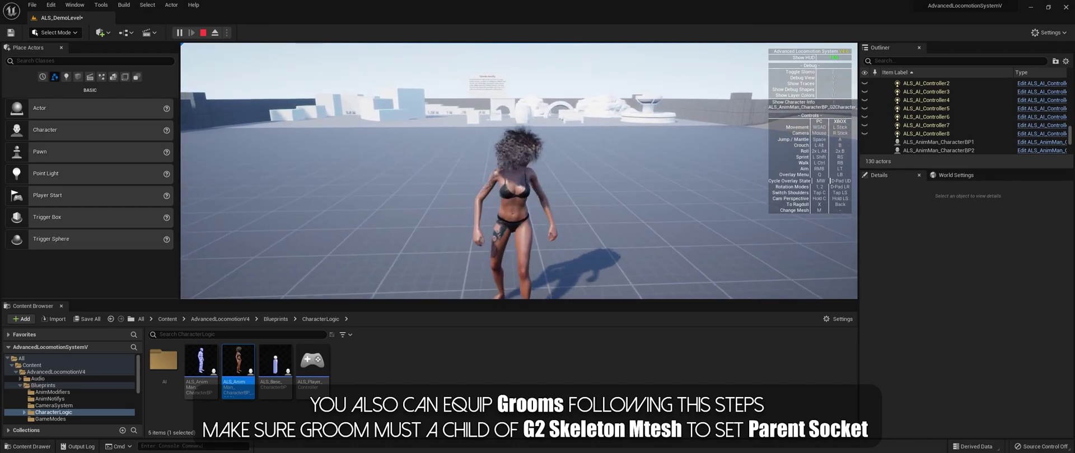
{"action": "key", "text": "w"}
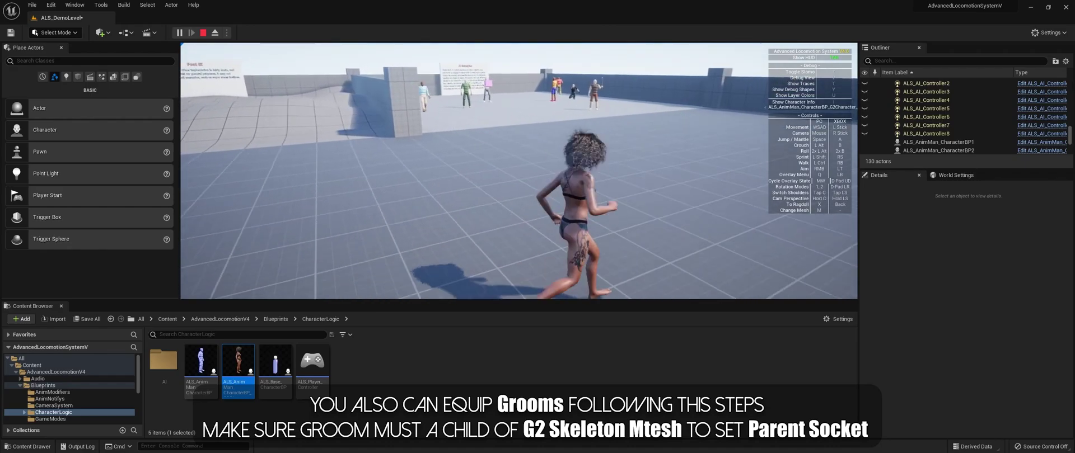
{"action": "key", "text": "Escape"}
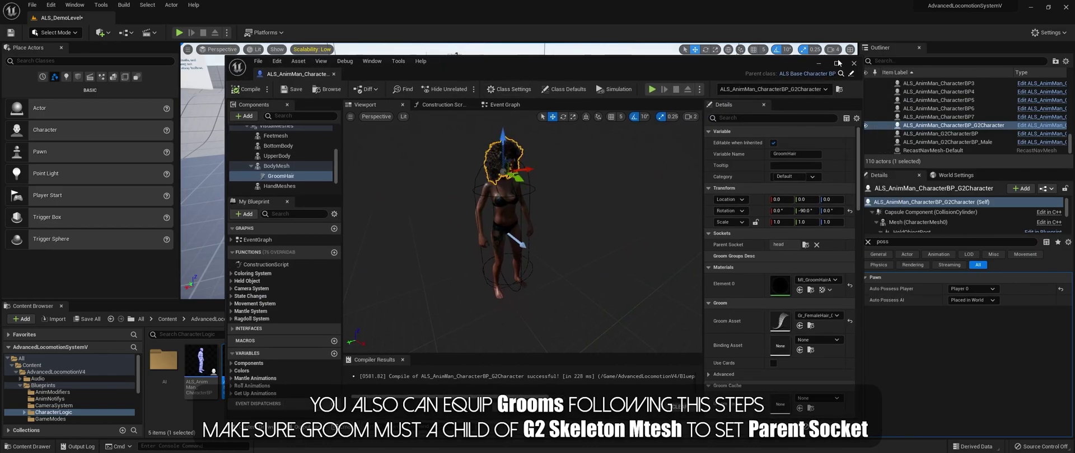
{"action": "left_click", "coordinate": [837, 63]}
{"action": "left_click", "coordinate": [54, 119]}
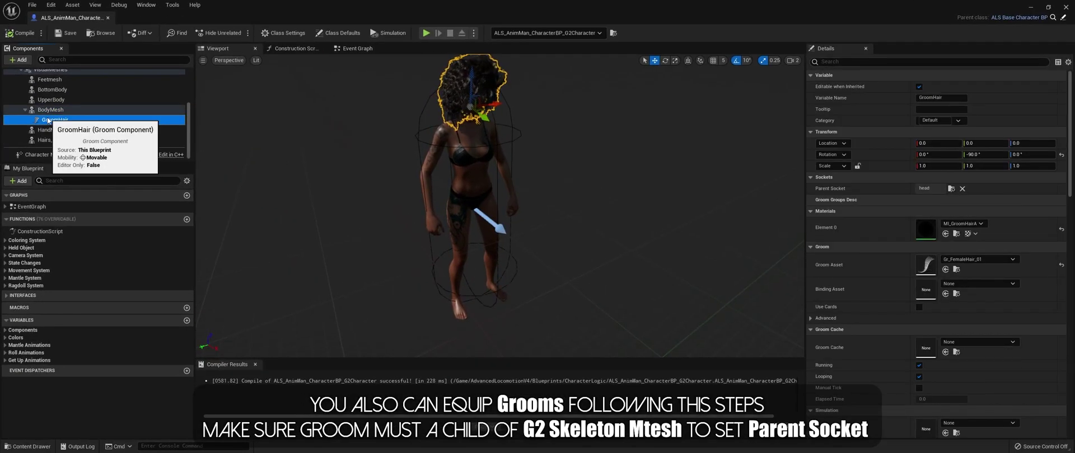